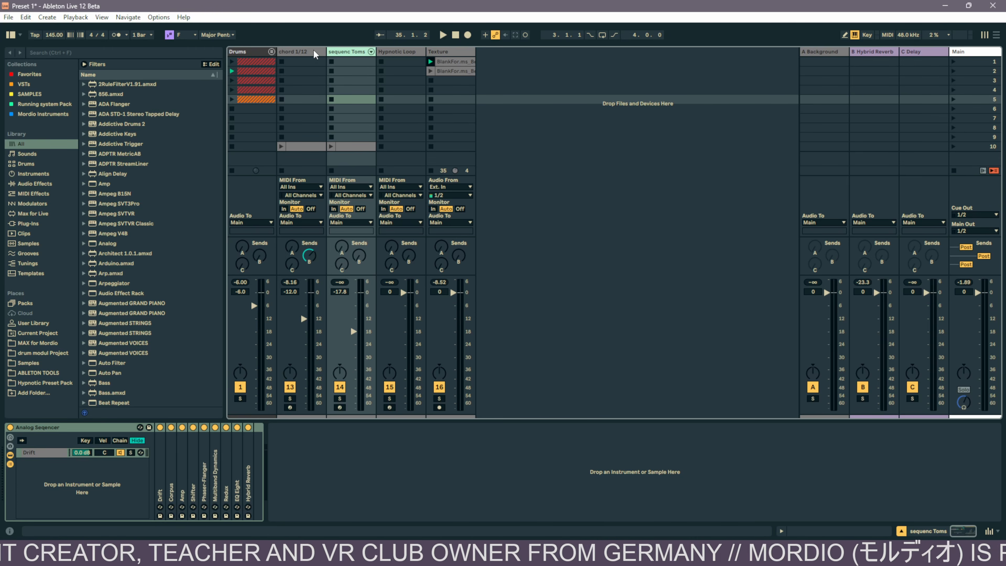
Create a MIDI clip in the first slot of the chord 1/12 track and expand only its Generate section in an enlarged editor.
{"action": "left_click", "coordinate": [286, 53]}
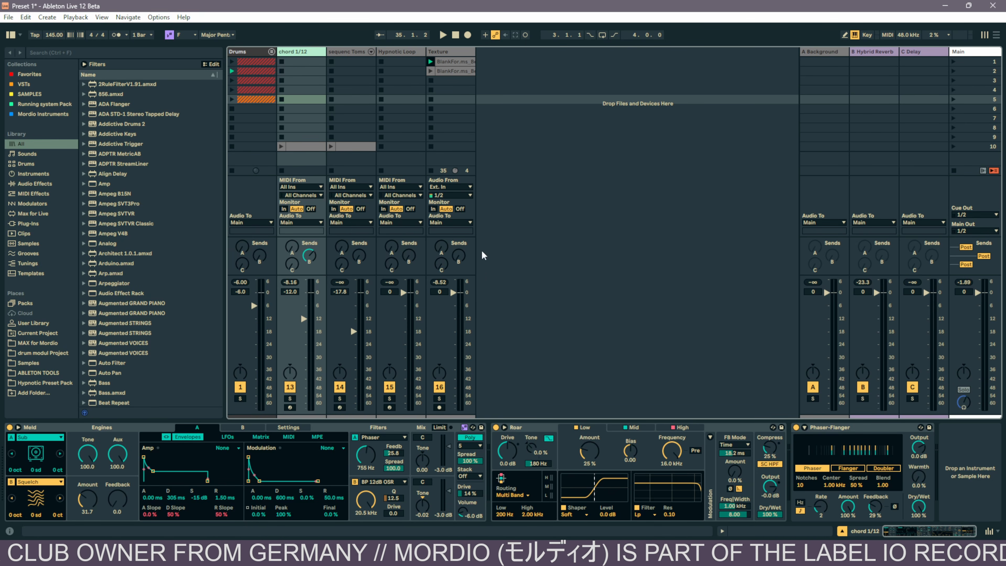
{"action": "double_click", "coordinate": [302, 62]}
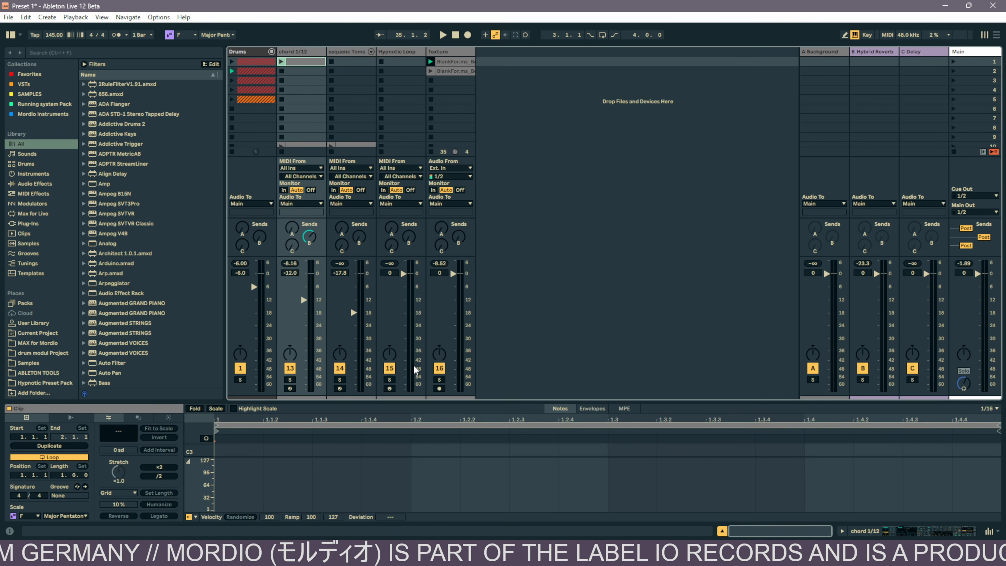
{"action": "left_click_drag", "start_coordinate": [427, 400], "coordinate": [456, 137]}
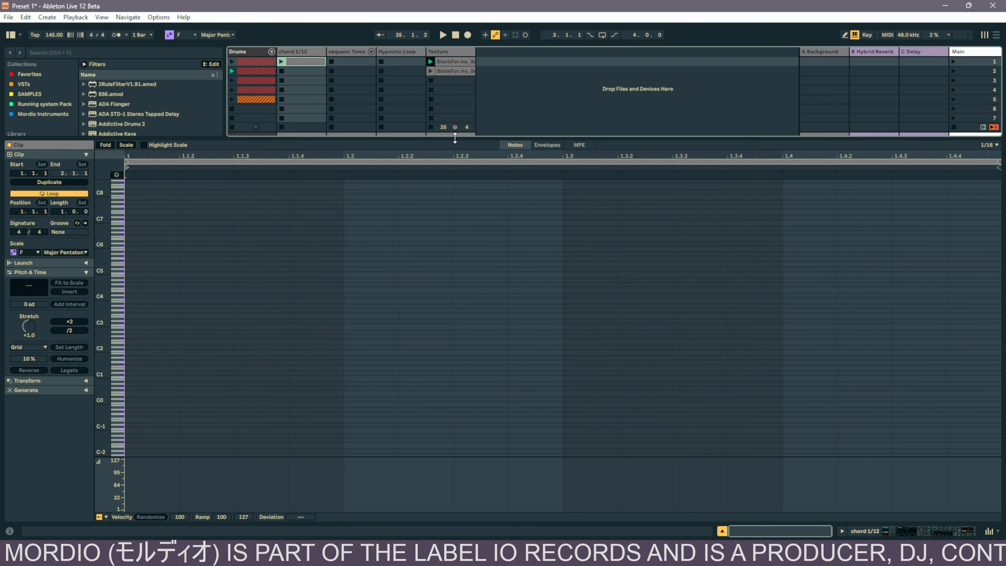
{"action": "left_click", "coordinate": [85, 273]}
{"action": "left_click", "coordinate": [85, 155]}
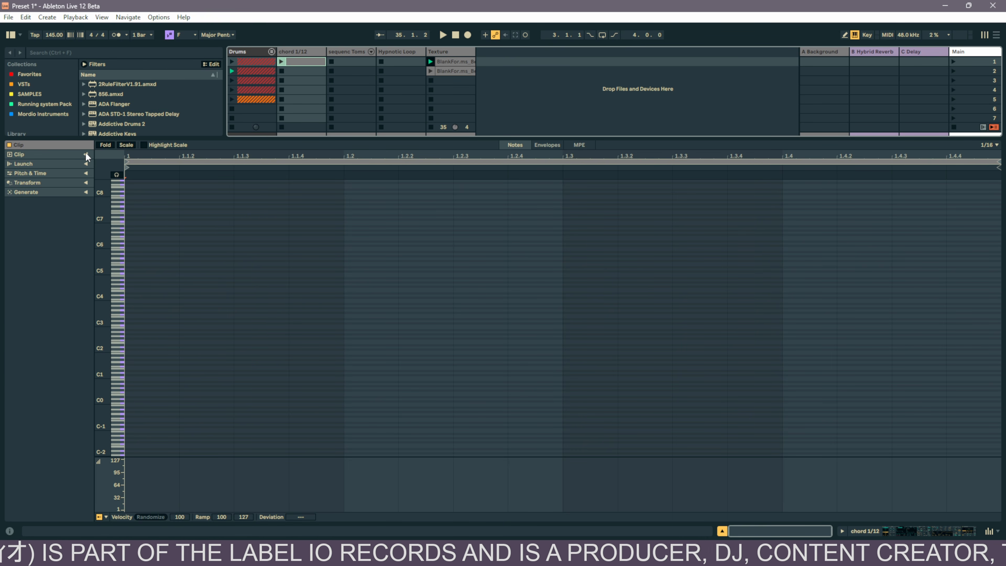
{"action": "left_click", "coordinate": [86, 192]}
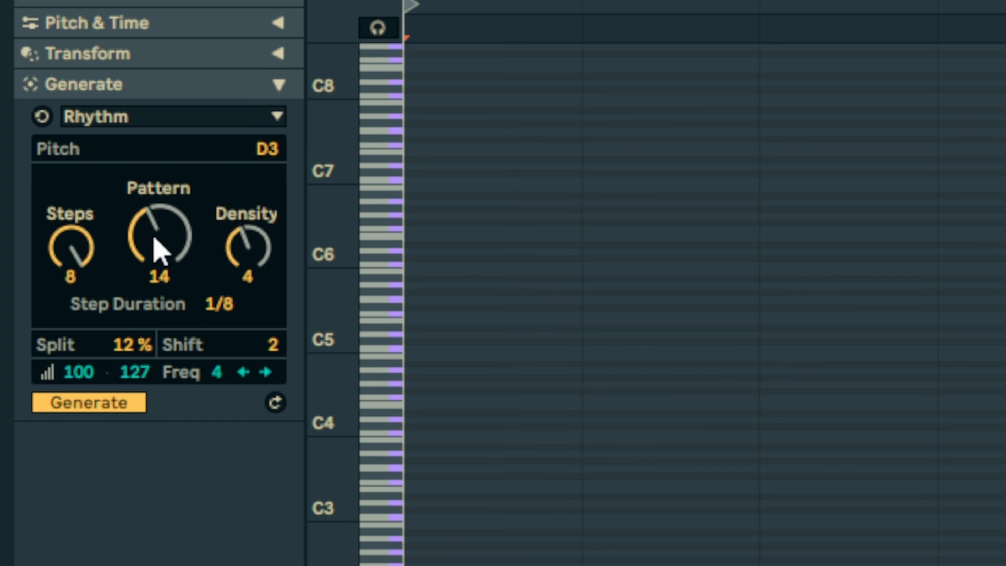
Choose the Stacks generator for the clip and add a fourth chord to its pattern.
{"action": "left_click", "coordinate": [254, 118]}
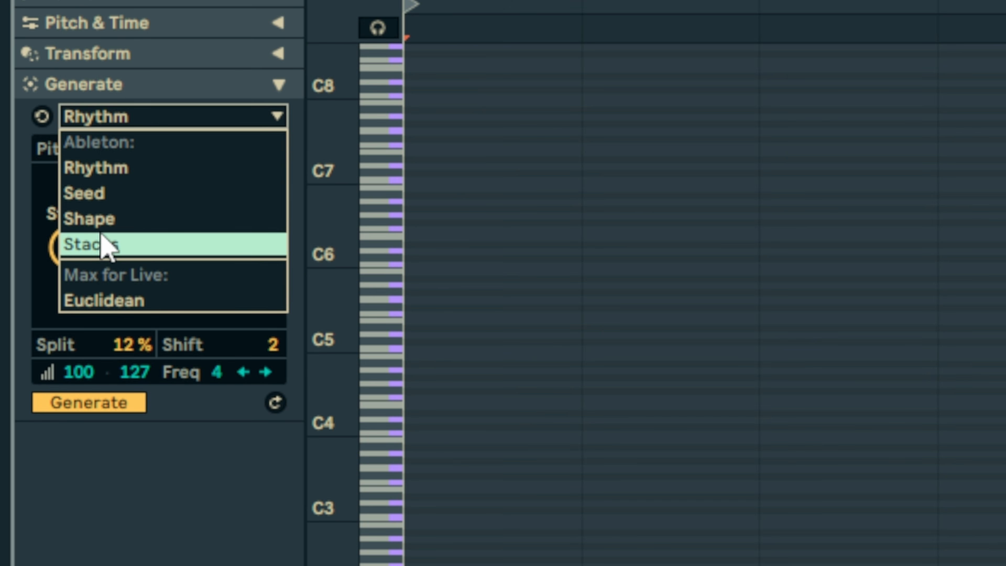
{"action": "left_click", "coordinate": [104, 249]}
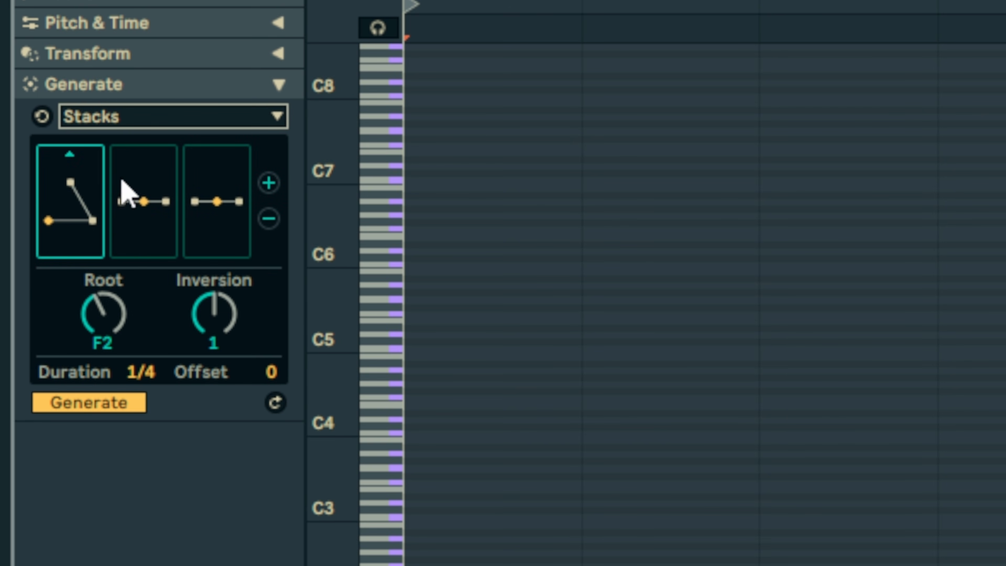
{"action": "left_click", "coordinate": [269, 183]}
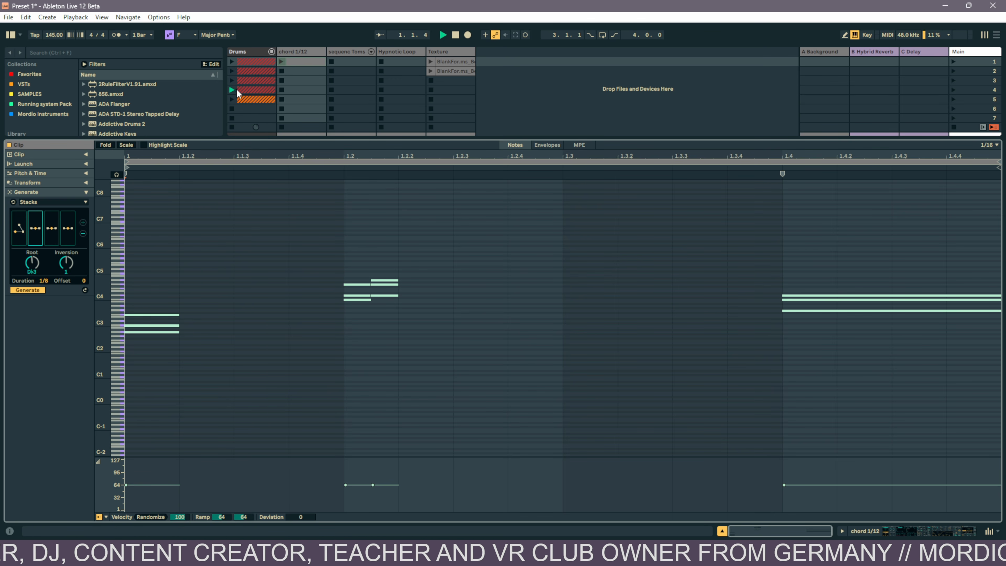
Launch the chord clip and shorten the duration of the fourth chord in the Stacks generator.
{"action": "left_click", "coordinate": [282, 62]}
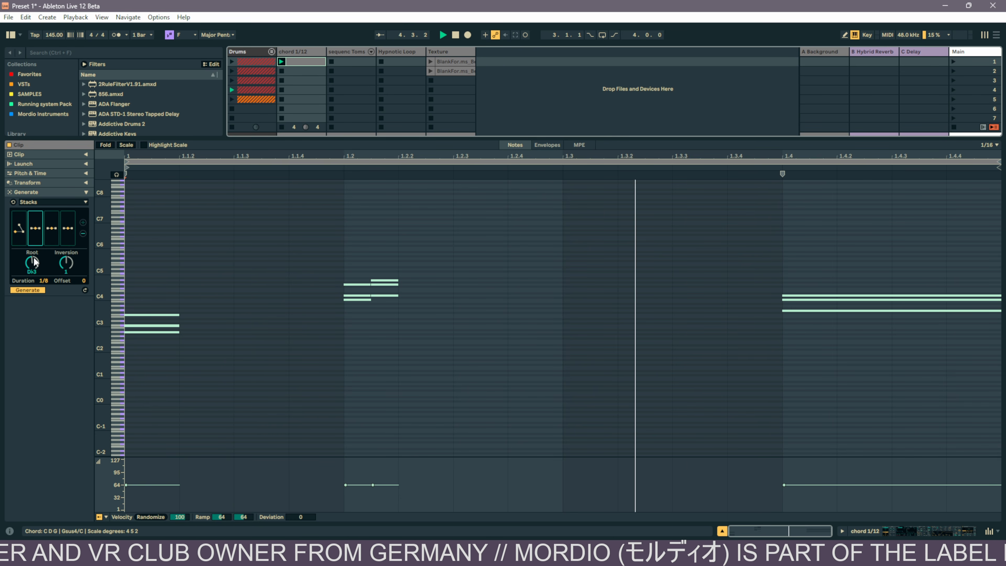
{"action": "left_click", "coordinate": [68, 229]}
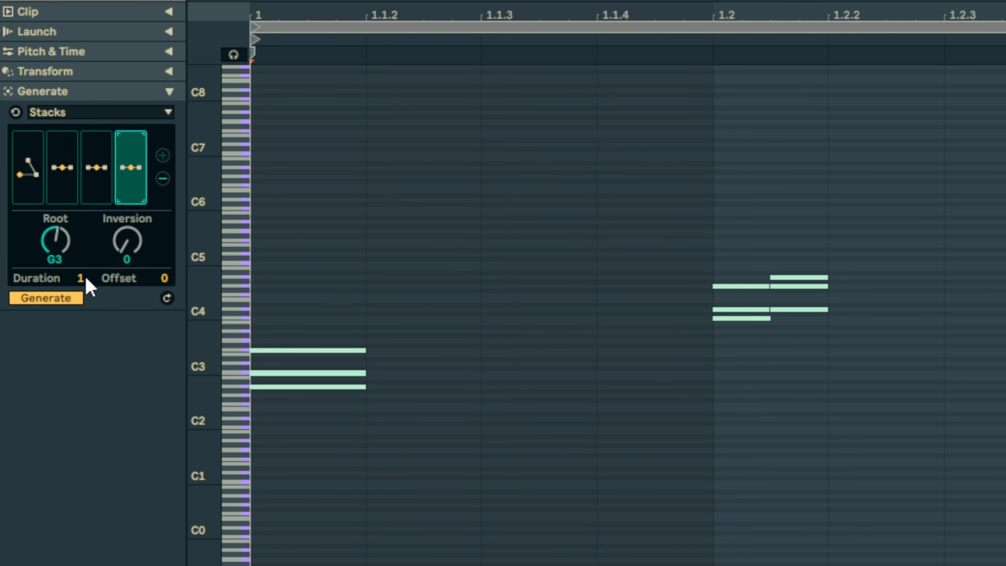
{"action": "left_click", "coordinate": [83, 278]}
{"action": "left_click_drag", "start_coordinate": [82, 279], "coordinate": [82, 299]}
Set the root note of the third chord in the Stacks generator to B♭3.
{"action": "left_click", "coordinate": [88, 199]}
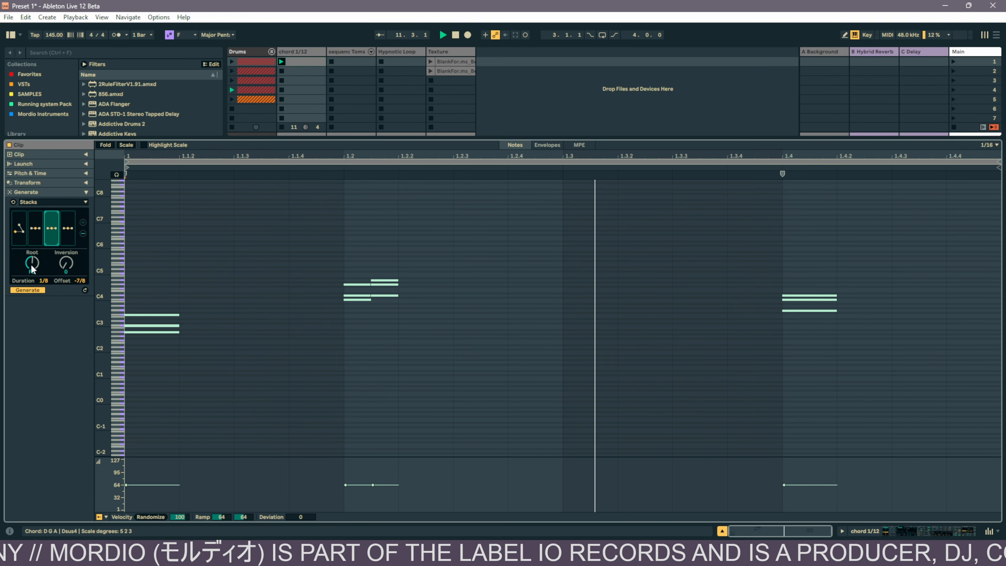
{"action": "left_click_drag", "start_coordinate": [54, 241], "coordinate": [54, 224]}
{"action": "left_click_drag", "start_coordinate": [32, 263], "coordinate": [32, 277]}
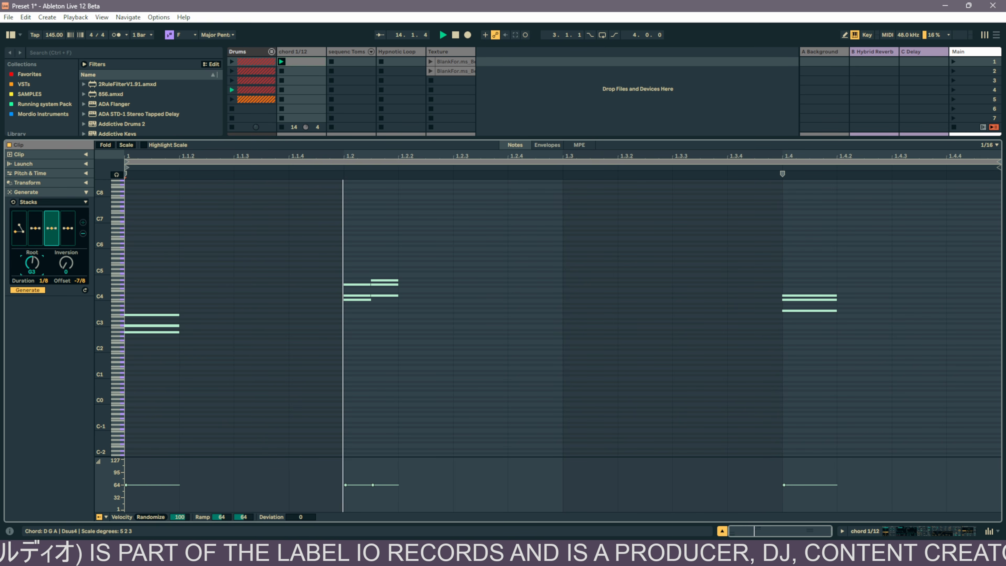
{"action": "left_click_drag", "start_coordinate": [32, 277], "coordinate": [32, 271]}
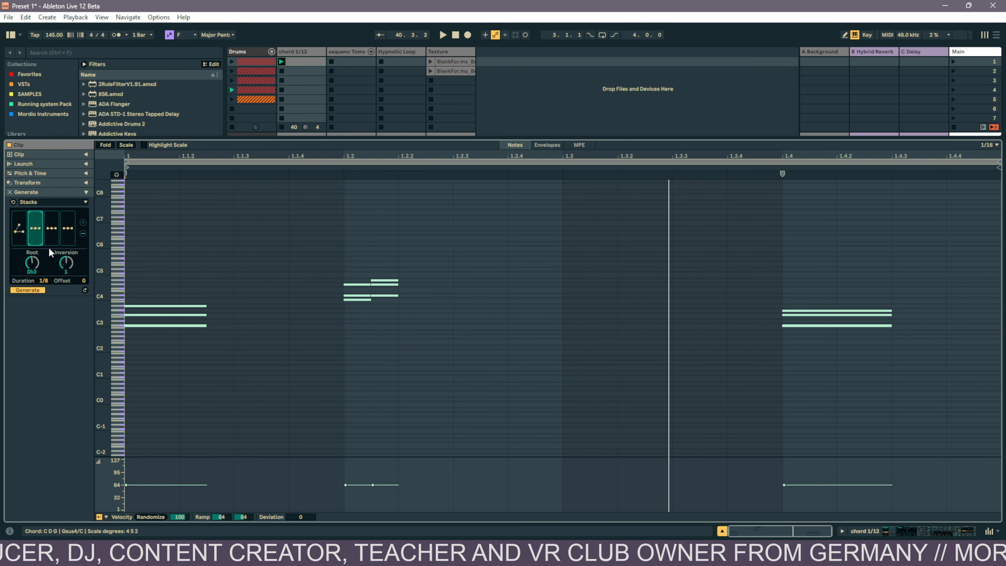
Set the third chord's offset to -1/2 with inversion 0, and select the fourth chord.
{"action": "left_click", "coordinate": [56, 241]}
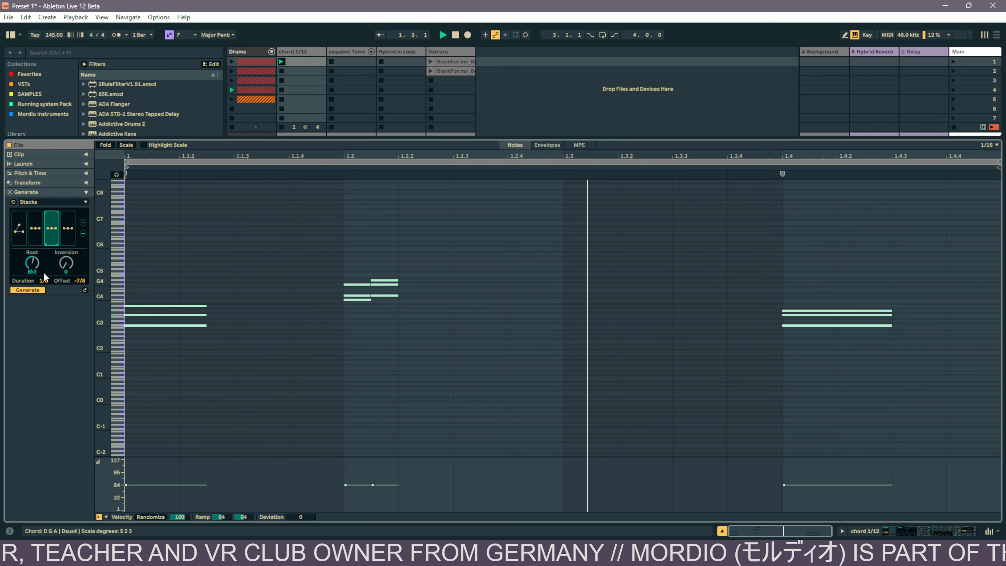
{"action": "left_click_drag", "start_coordinate": [84, 279], "coordinate": [81, 273]}
{"action": "left_click", "coordinate": [53, 237]}
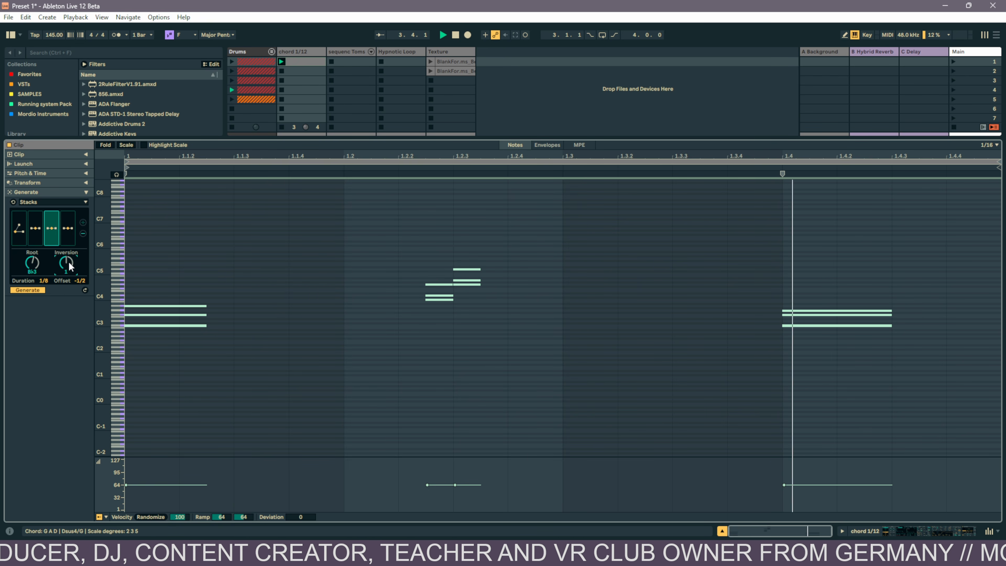
{"action": "left_click_drag", "start_coordinate": [68, 265], "coordinate": [68, 273]}
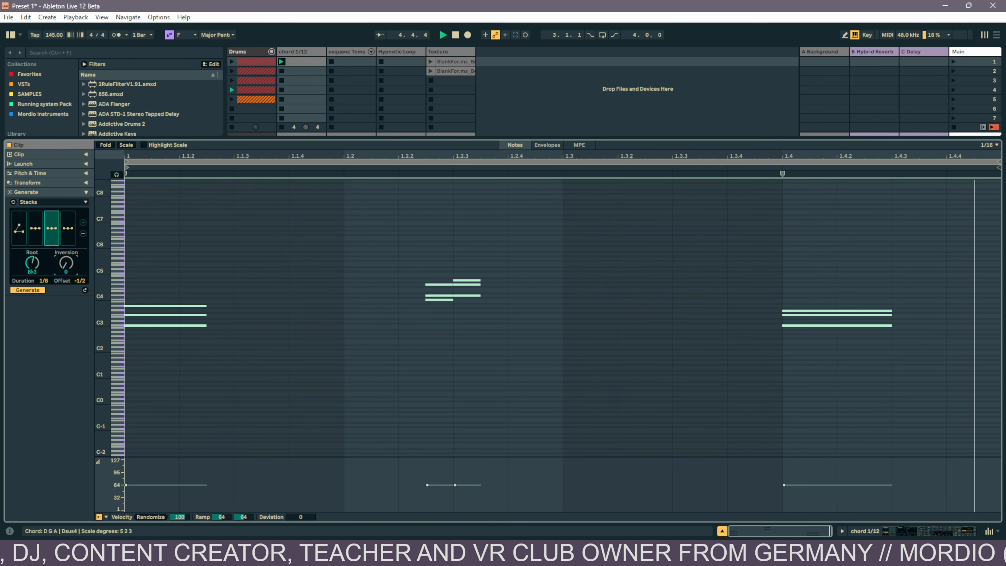
{"action": "left_click", "coordinate": [67, 228]}
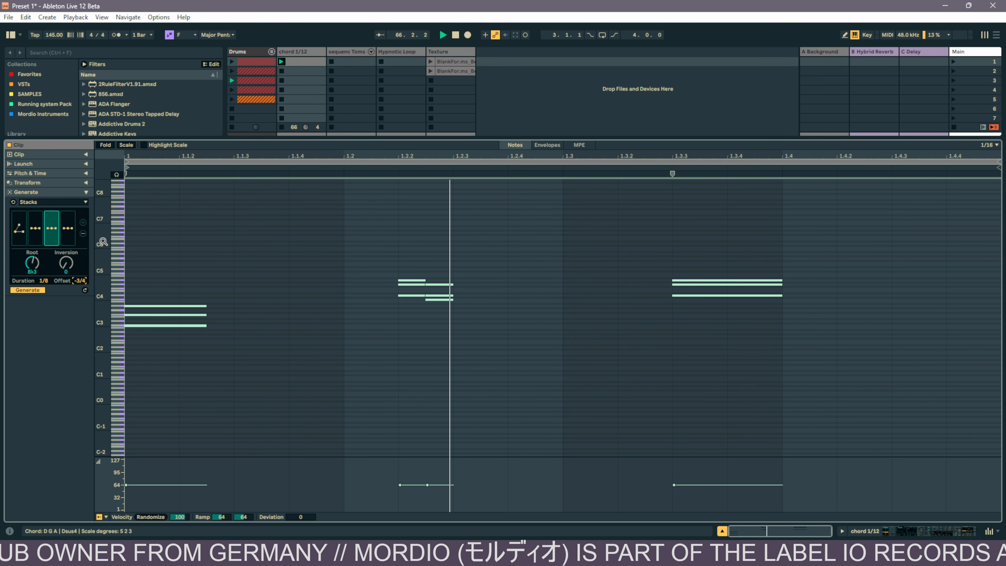
Show the chord track's devices and raise its Hybrid Reverb send to 0.0 dB before lowering it again.
{"action": "key", "text": "shift+Tab"}
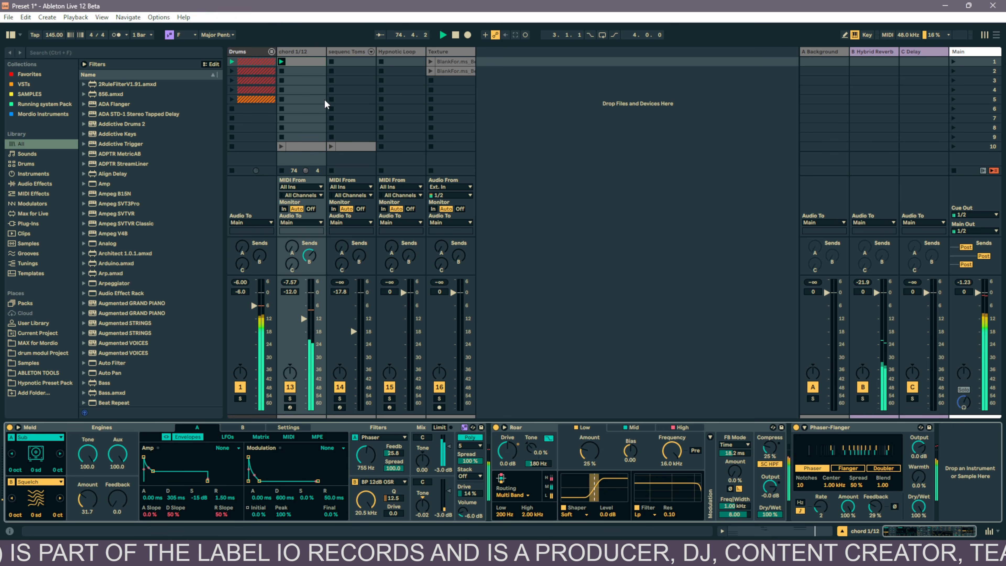
{"action": "left_click_drag", "start_coordinate": [314, 259], "coordinate": [314, 250]}
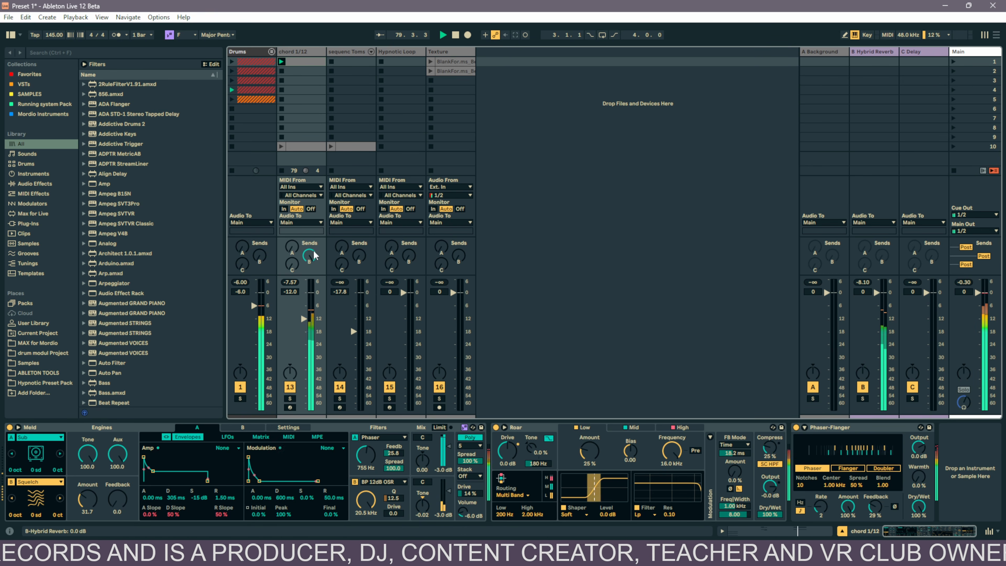
{"action": "left_click_drag", "start_coordinate": [309, 256], "coordinate": [309, 267]}
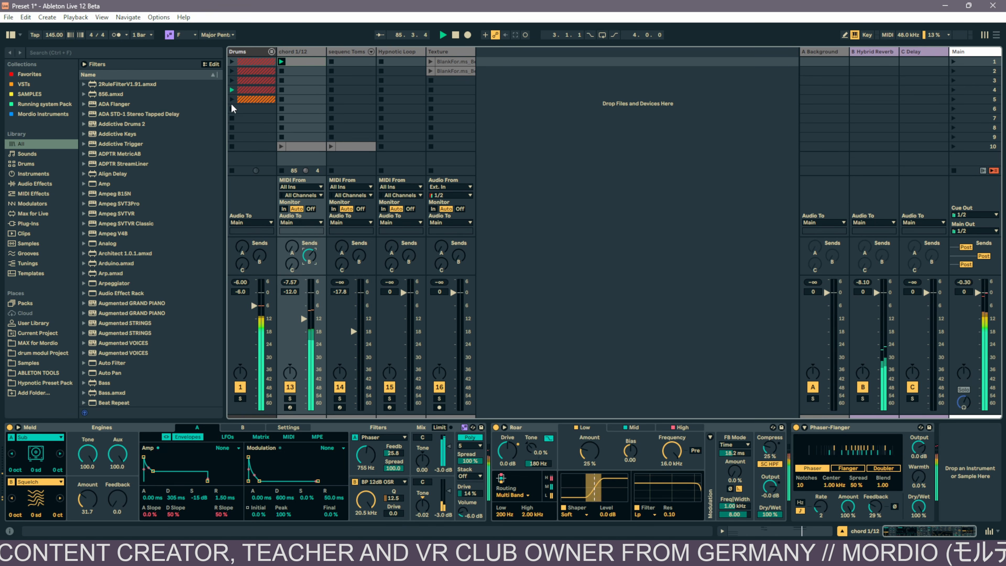
Launch the fifth Drums clip with the second Texture clip, and switch Drums to its first clip.
{"action": "left_click", "coordinate": [233, 100]}
{"action": "left_click", "coordinate": [430, 71]}
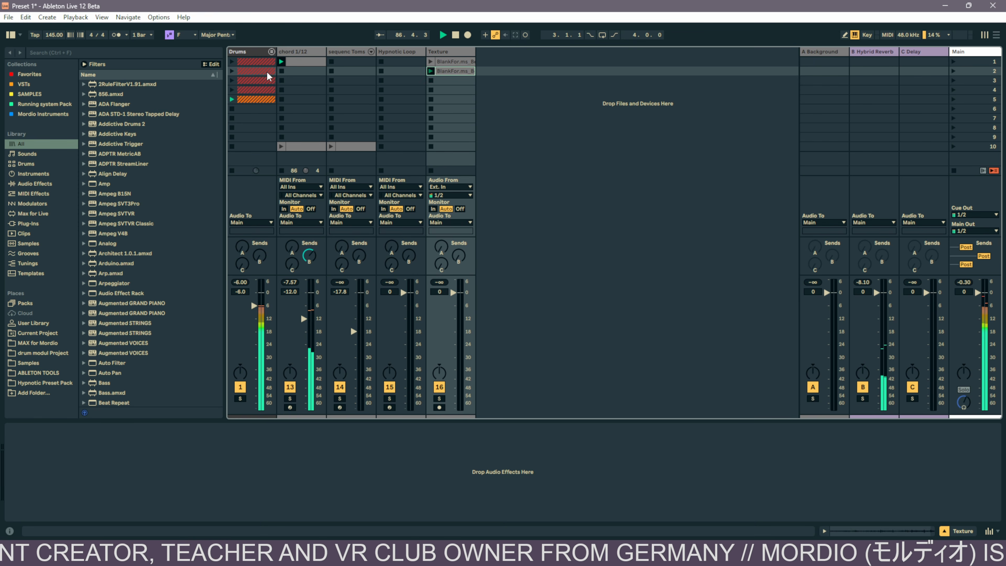
{"action": "left_click", "coordinate": [232, 62]}
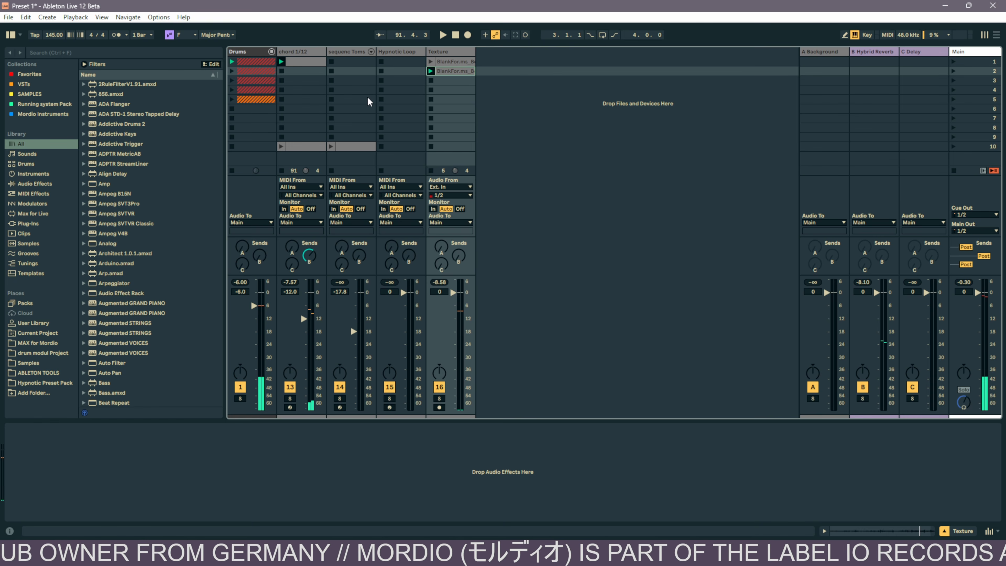
Create a MIDI clip in the second slot of the sequenc Toms track and choose the Rhythm generator for it.
{"action": "left_click", "coordinate": [347, 62]}
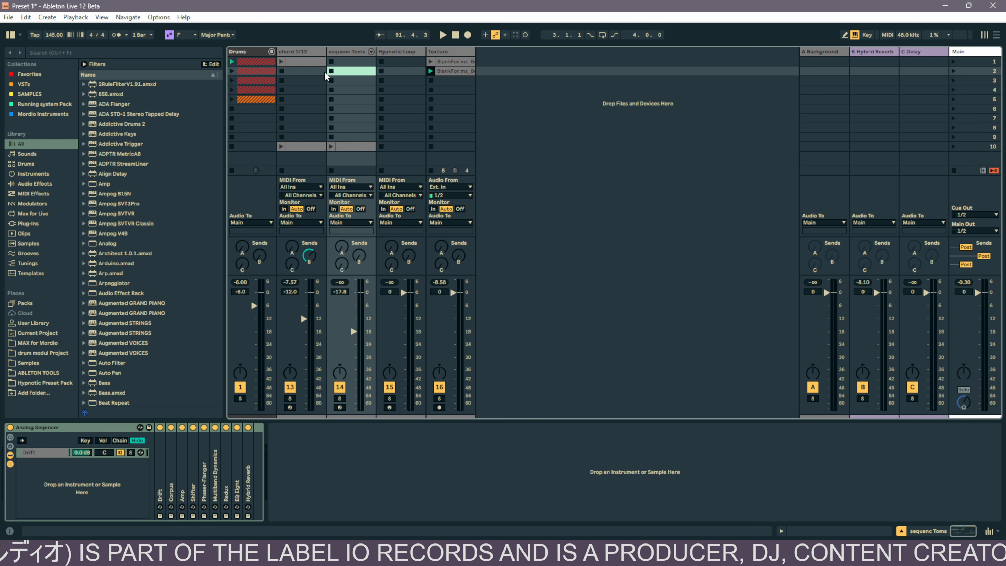
{"action": "double_click", "coordinate": [351, 77]}
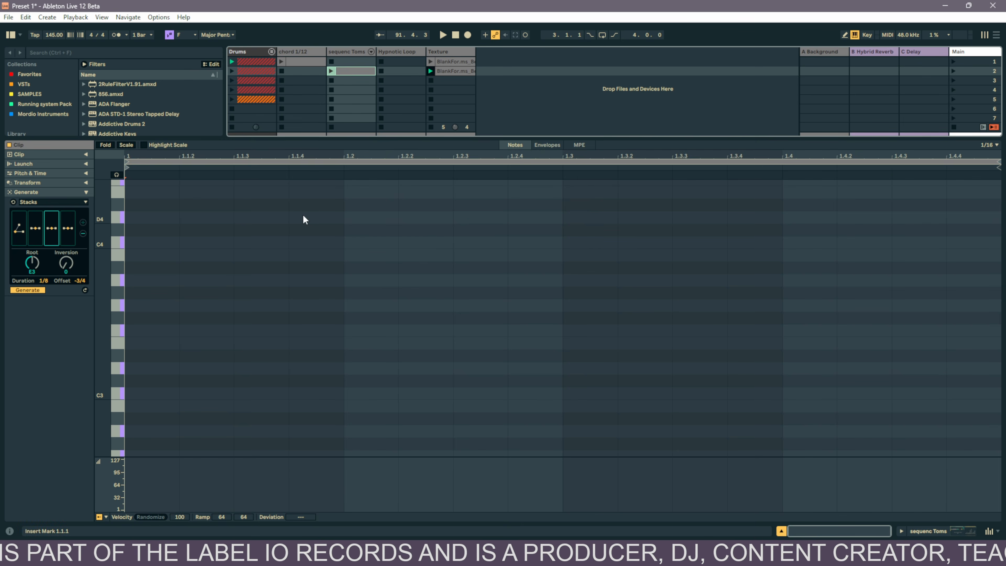
{"action": "left_click", "coordinate": [83, 202]}
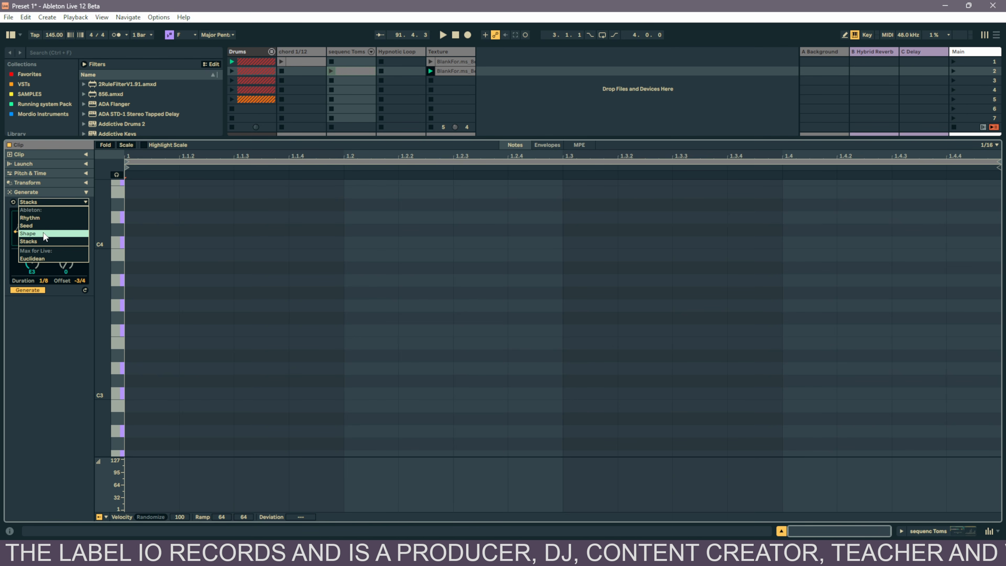
{"action": "left_click", "coordinate": [40, 219]}
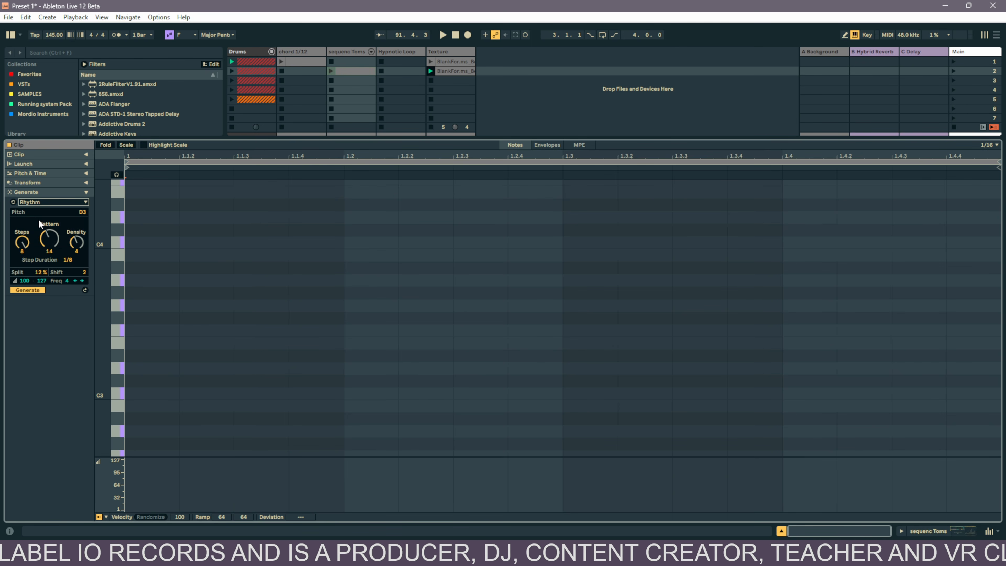
Generate a D3 rhythm in the toms clip and change its pattern to 20 while the clip plays.
{"action": "left_click", "coordinate": [30, 292]}
{"action": "left_click", "coordinate": [36, 288]}
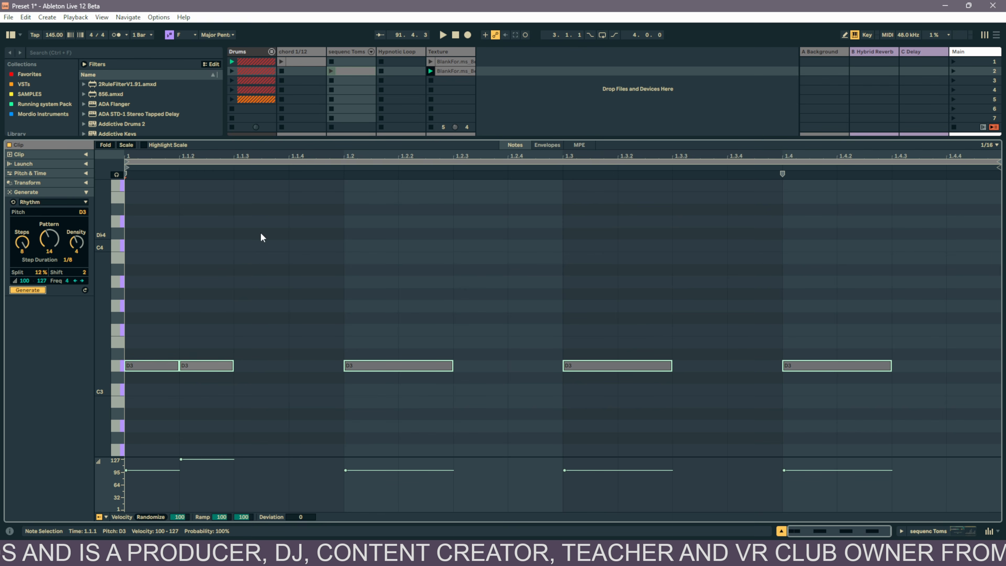
{"action": "left_click", "coordinate": [331, 71]}
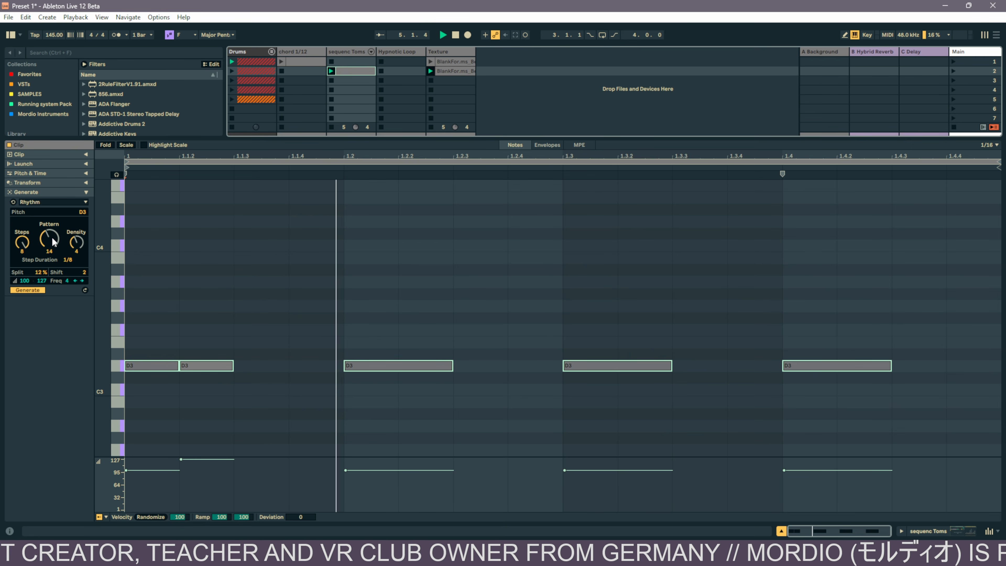
{"action": "left_click_drag", "start_coordinate": [49, 238], "coordinate": [49, 229]}
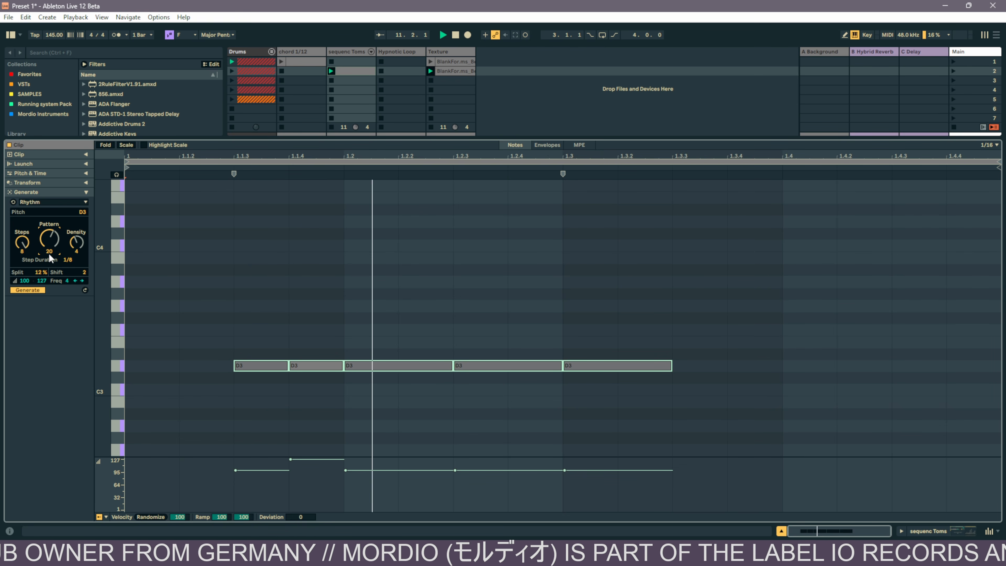
Unfold the Drift instrument in the sequenc Toms device chain and return to the toms clip's notes.
{"action": "key", "text": "shift+Tab"}
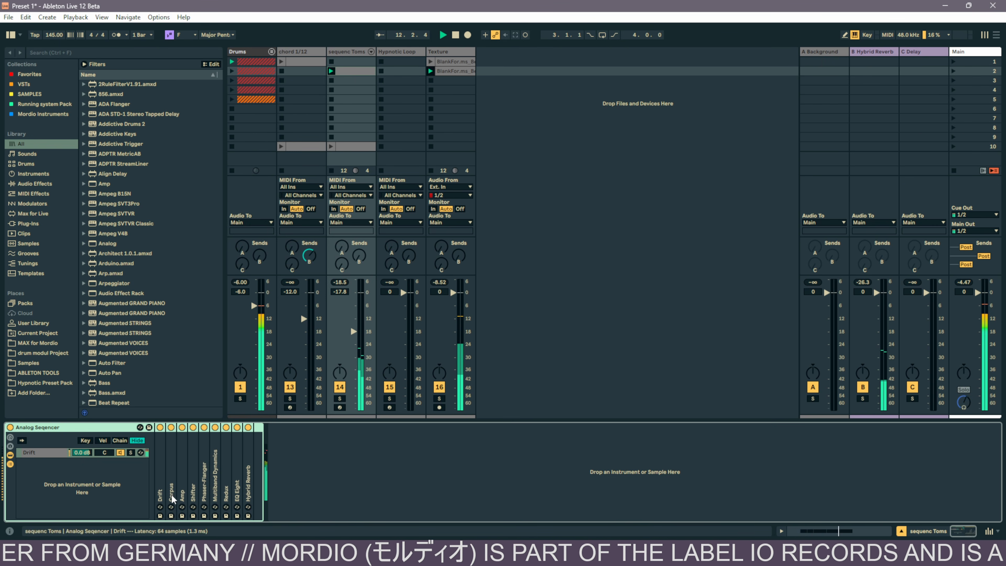
{"action": "double_click", "coordinate": [161, 498]}
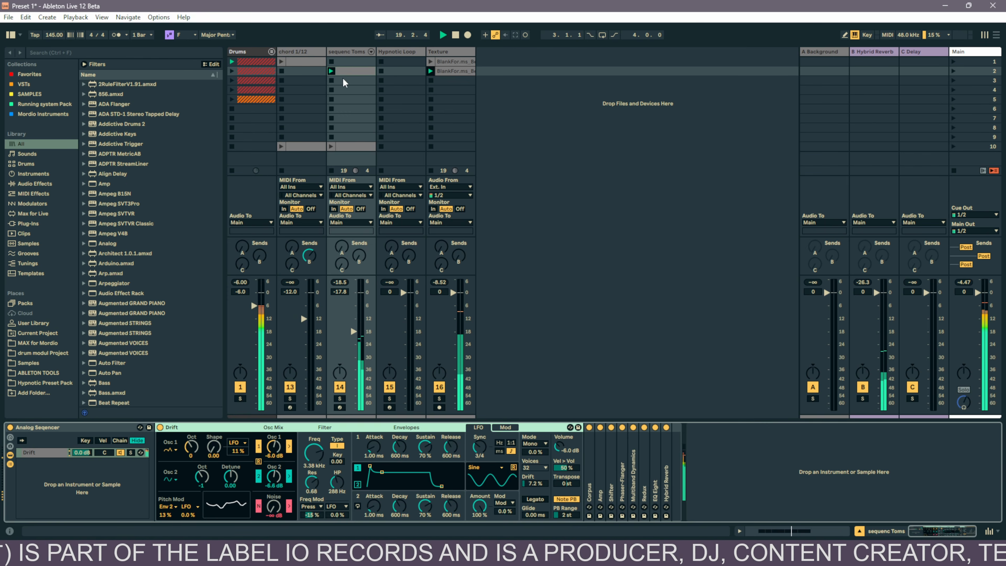
{"action": "double_click", "coordinate": [345, 72]}
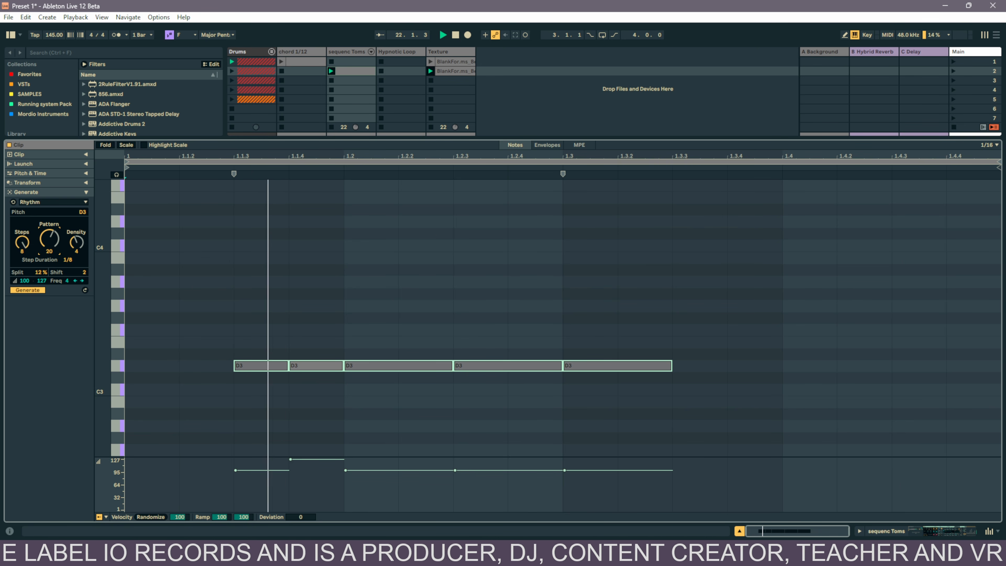
Set the toms clip's Rhythm pattern to 23 and its density to 5.
{"action": "left_click_drag", "start_coordinate": [49, 239], "coordinate": [49, 233]}
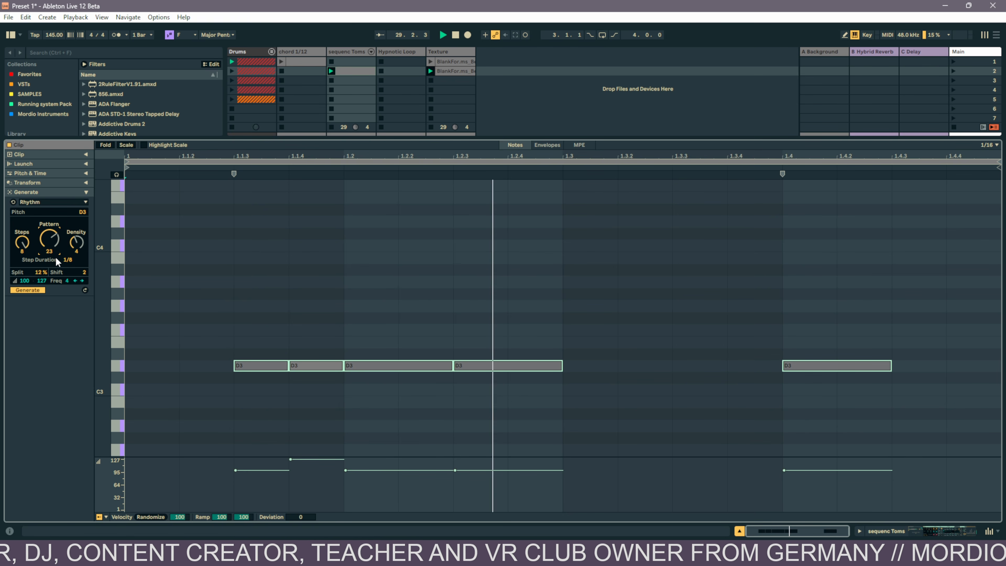
{"action": "left_click", "coordinate": [85, 202]}
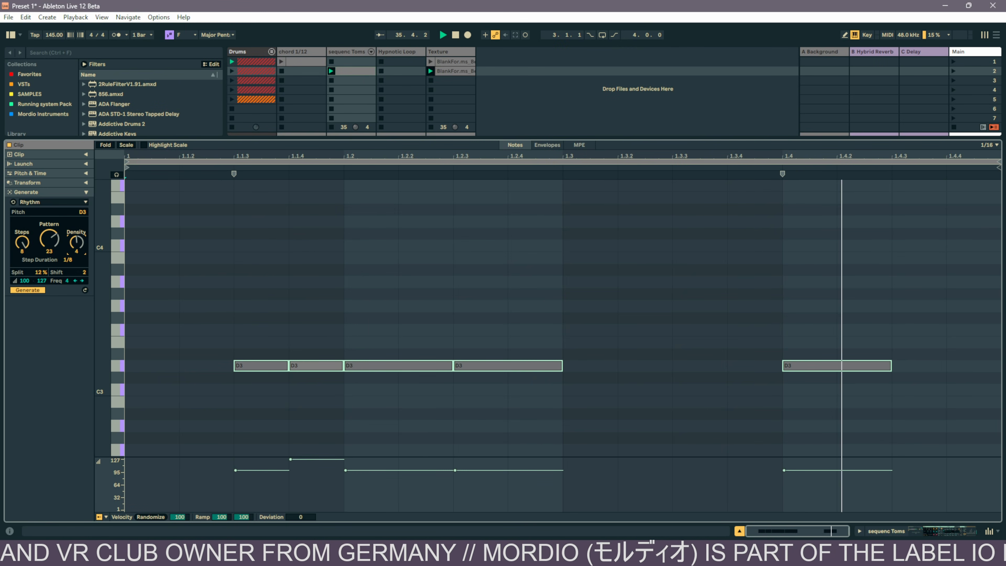
{"action": "left_click_drag", "start_coordinate": [77, 249], "coordinate": [76, 240]}
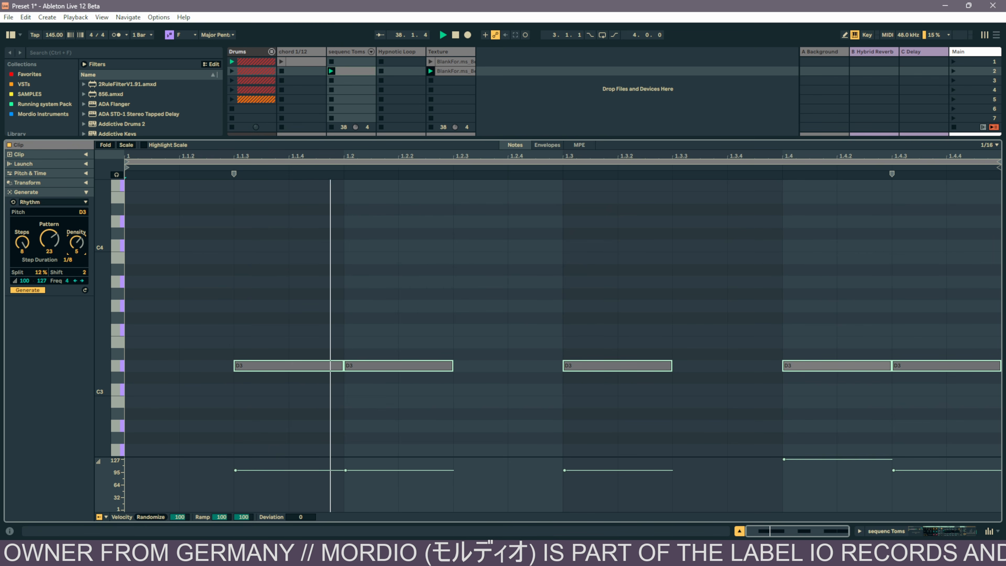
Try a 1/16 step duration for the toms rhythm and return it to 1/8.
{"action": "left_click_drag", "start_coordinate": [68, 260], "coordinate": [68, 252]}
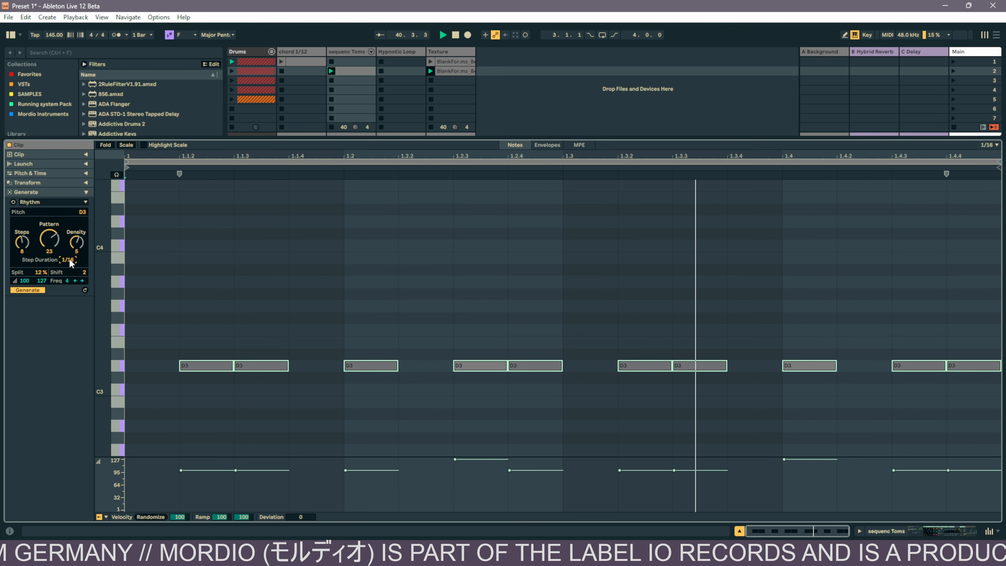
{"action": "left_click_drag", "start_coordinate": [70, 263], "coordinate": [69, 267]}
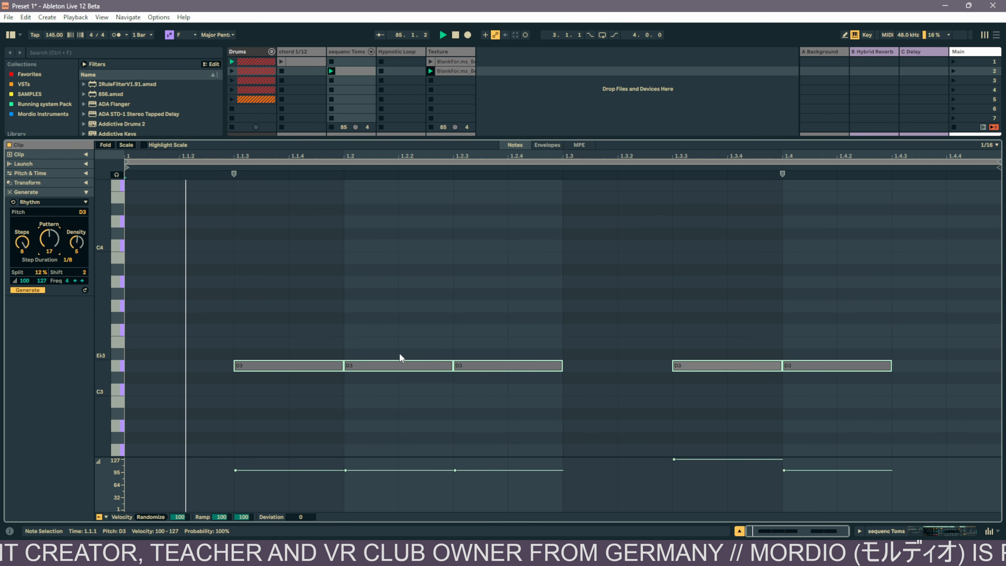
Delete the toms clip's D3 note at 1.2, shorten the 1.2.3 note to 1/32 and the 1.1.3 note to 1/16.
{"action": "double_click", "coordinate": [388, 366]}
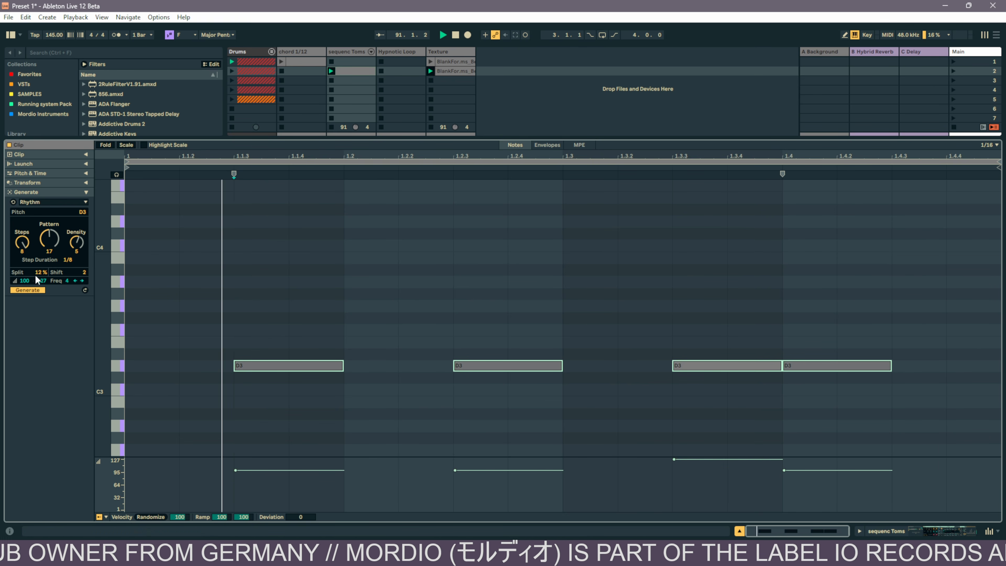
{"action": "left_click_drag", "start_coordinate": [343, 366], "coordinate": [344, 368]}
{"action": "left_click", "coordinate": [361, 378]}
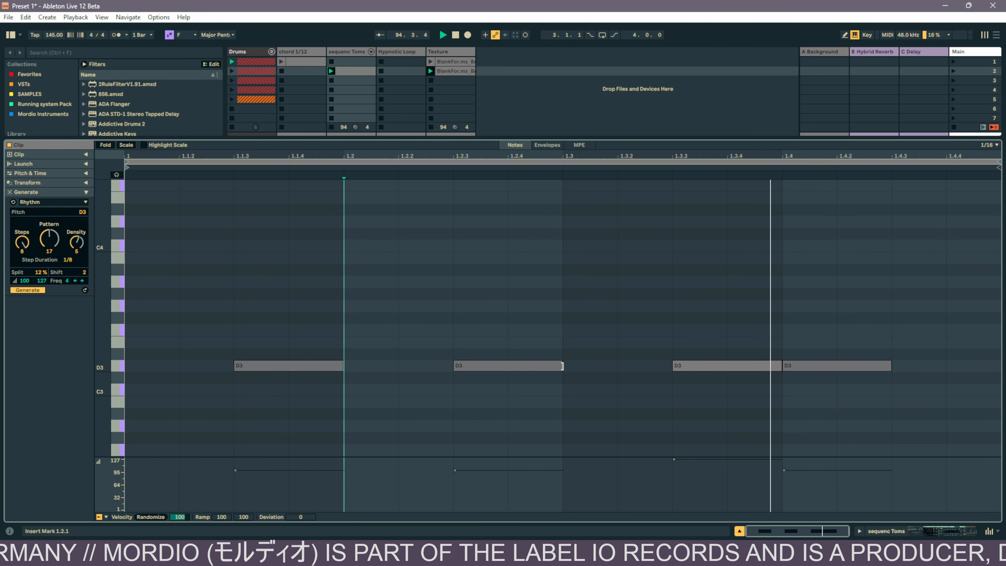
{"action": "left_click_drag", "start_coordinate": [561, 366], "coordinate": [468, 365]}
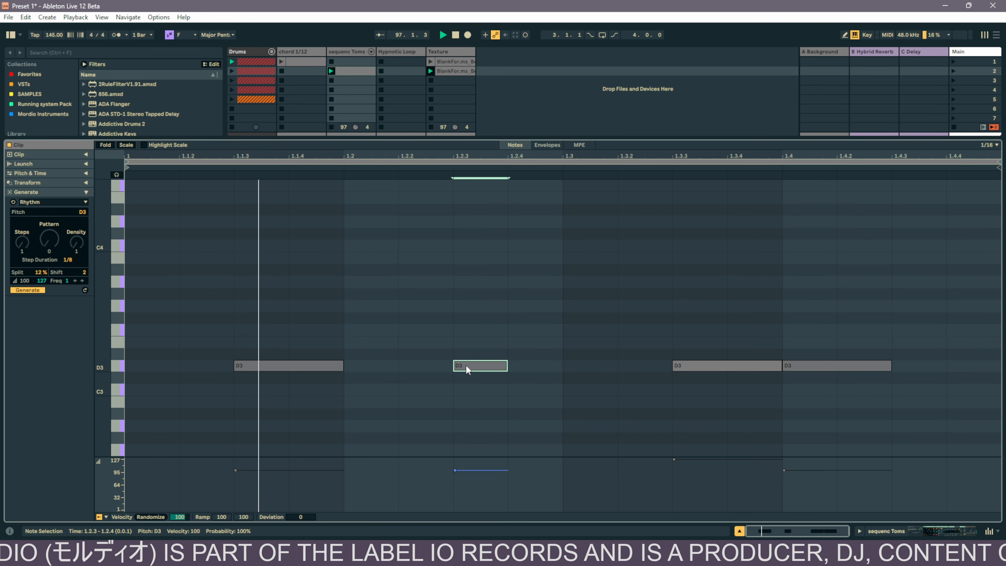
{"action": "key", "text": "ctrl+1"}
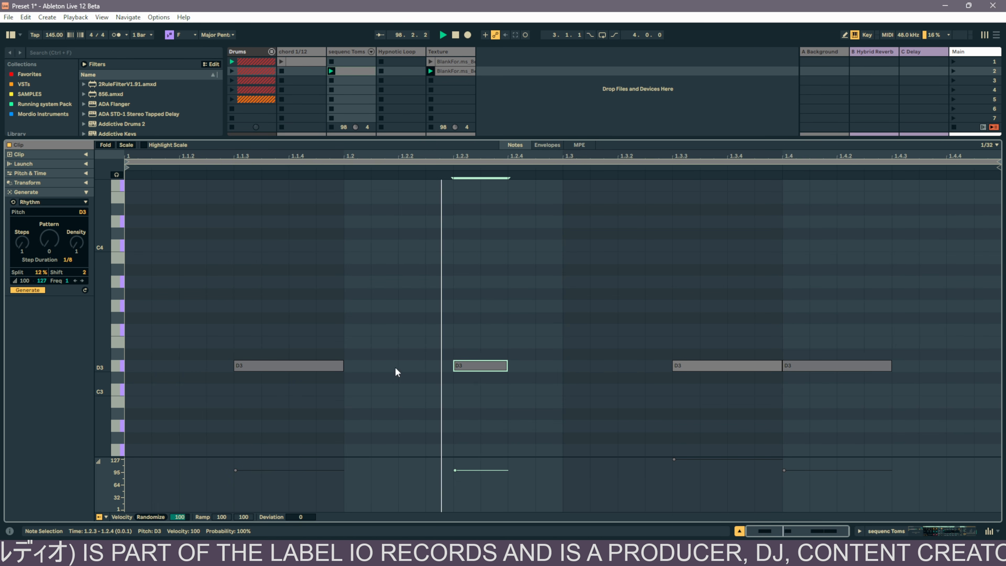
{"action": "left_click_drag", "start_coordinate": [507, 365], "coordinate": [478, 365]}
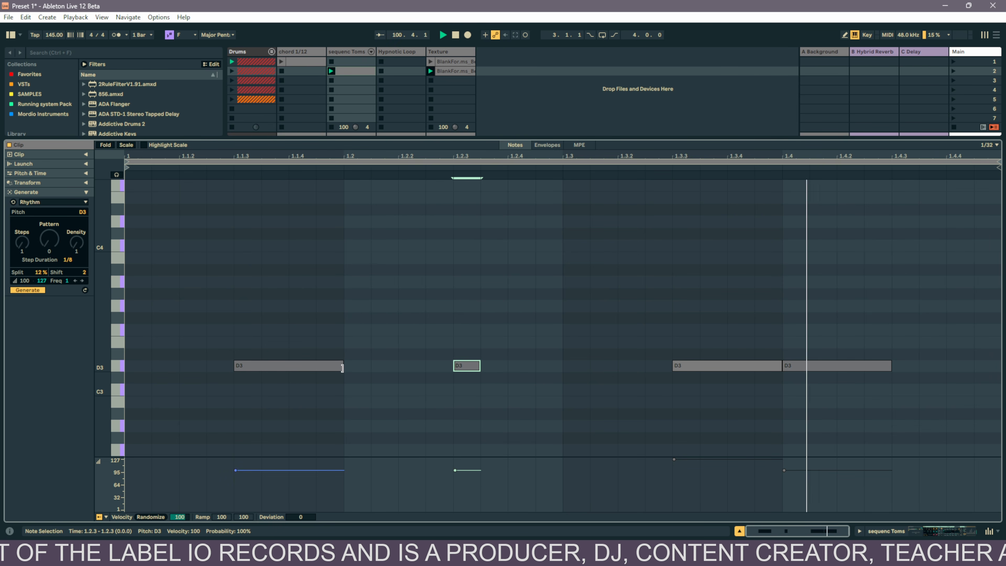
{"action": "left_click_drag", "start_coordinate": [342, 368], "coordinate": [294, 367]}
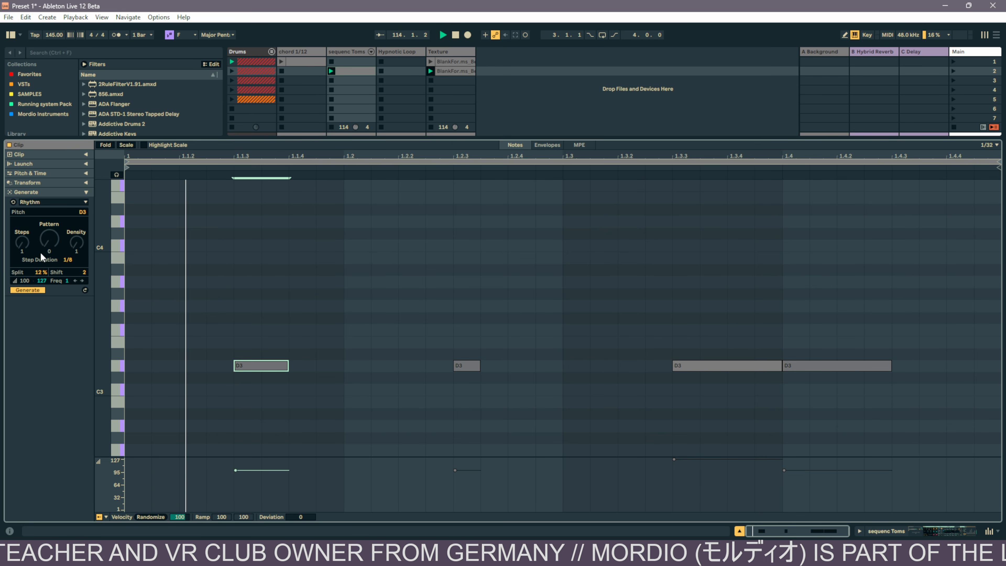
Switch from the toms clip editor to the track's device chain and launch the fourth Drums clip.
{"action": "key", "text": "shift+Tab"}
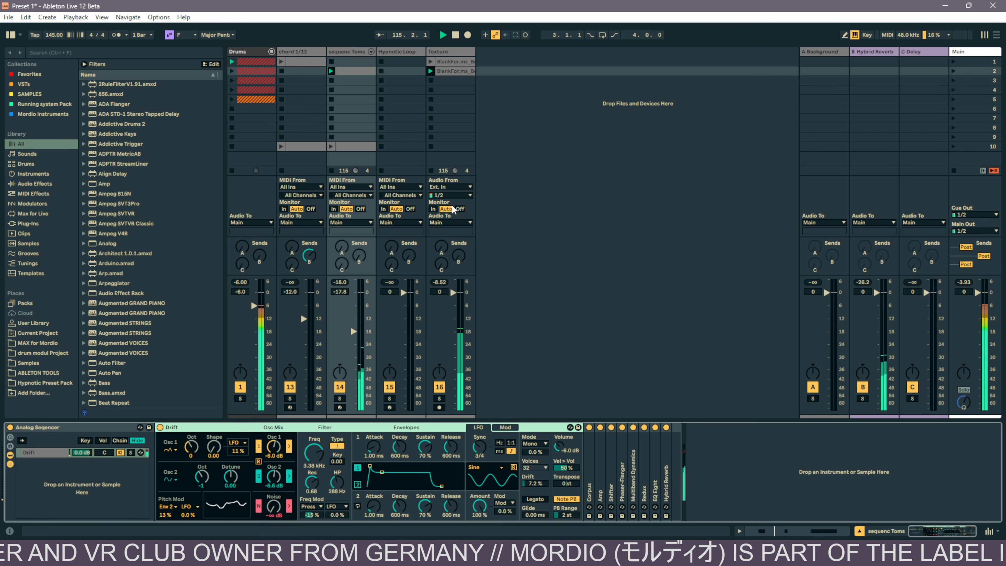
{"action": "left_click", "coordinate": [505, 249]}
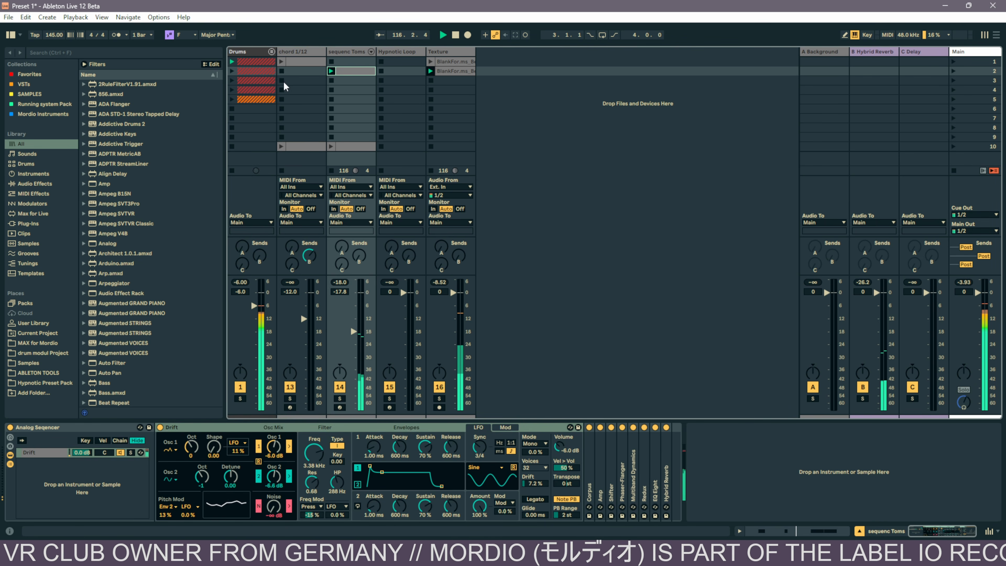
{"action": "left_click", "coordinate": [232, 90]}
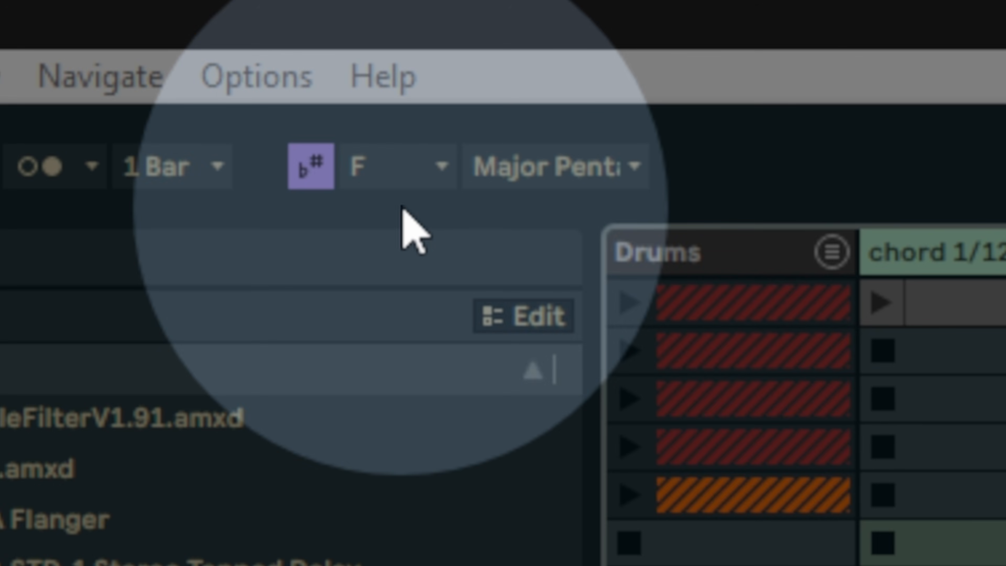
Toggle the global scale mode off and on, and look through the available root notes and scale types.
{"action": "left_click", "coordinate": [315, 169]}
{"action": "left_click", "coordinate": [317, 172]}
{"action": "left_click", "coordinate": [372, 165]}
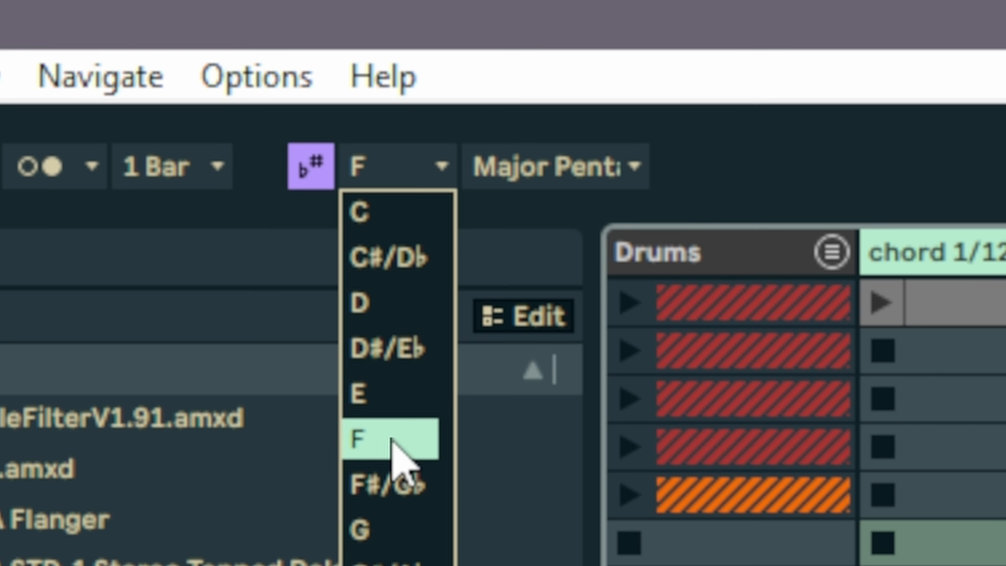
{"action": "left_click", "coordinate": [186, 89]}
{"action": "left_click", "coordinate": [228, 35]}
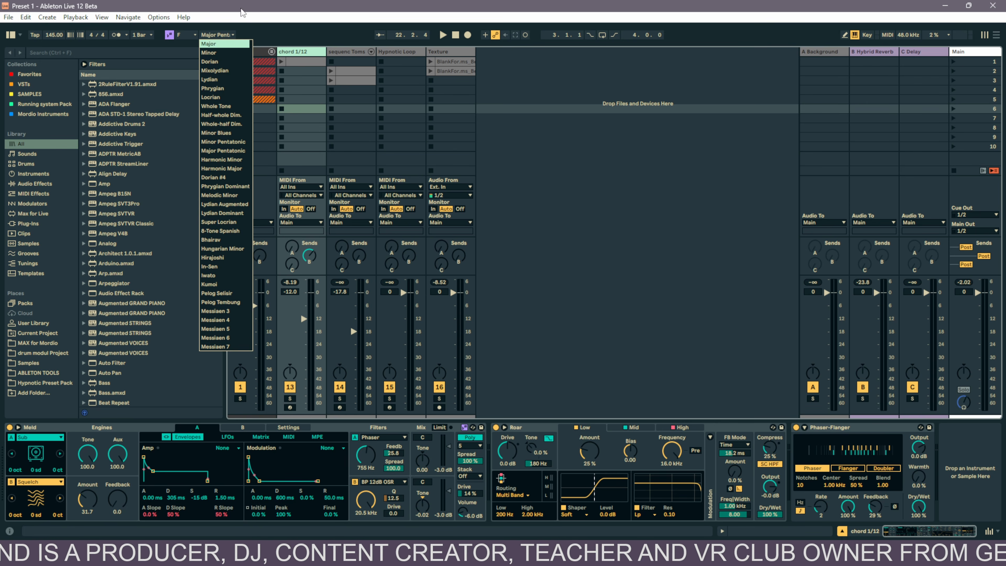
{"action": "left_click", "coordinate": [285, 42]}
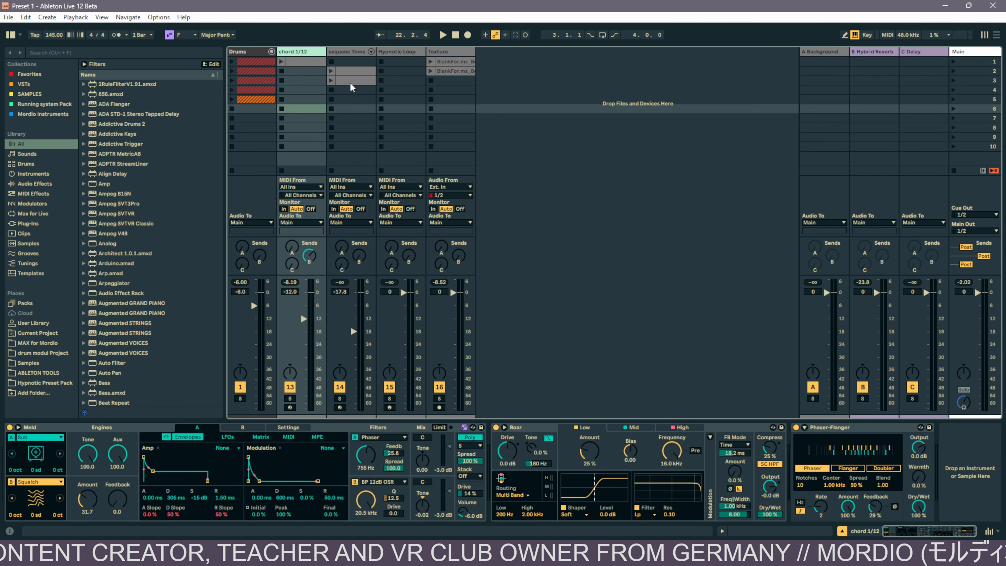
Inspect the sequenc Toms, Hypnotic Loop, Texture and chord 1/12 device chains, and toggle scale awareness on the chord track's Meld.
{"action": "left_click", "coordinate": [360, 109]}
{"action": "left_click", "coordinate": [412, 109]}
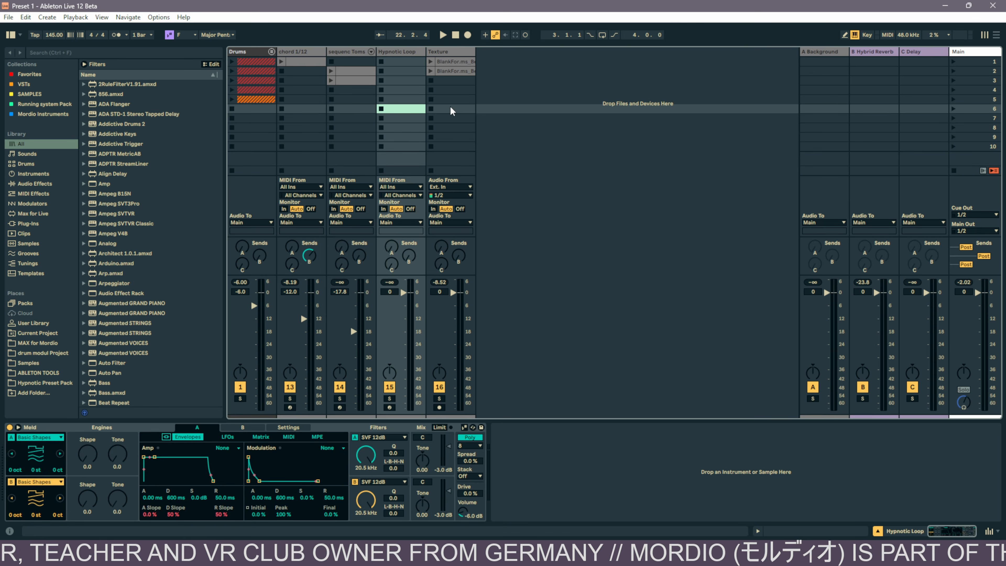
{"action": "left_click", "coordinate": [450, 108]}
{"action": "left_click", "coordinate": [313, 103]}
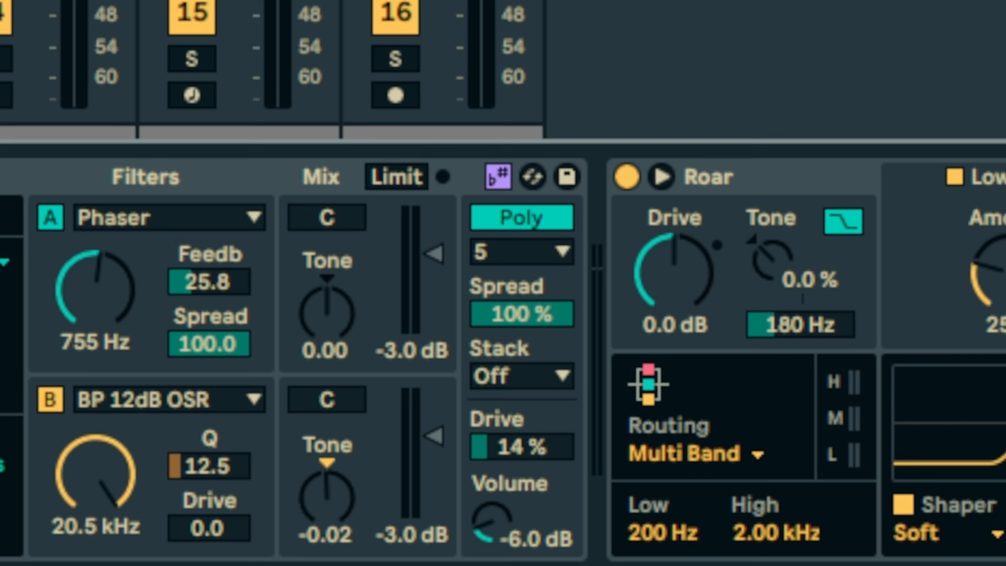
{"action": "left_click", "coordinate": [498, 183]}
{"action": "left_click", "coordinate": [499, 183]}
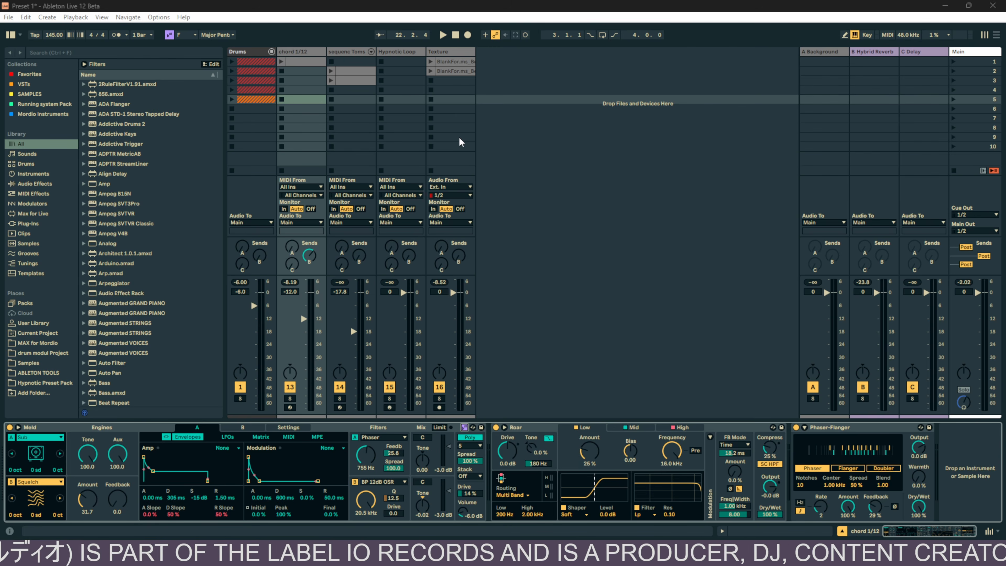
Create a MIDI clip in the Hypnotic Loop track's first slot and add three E3 notes and one A♭3 note.
{"action": "double_click", "coordinate": [408, 62]}
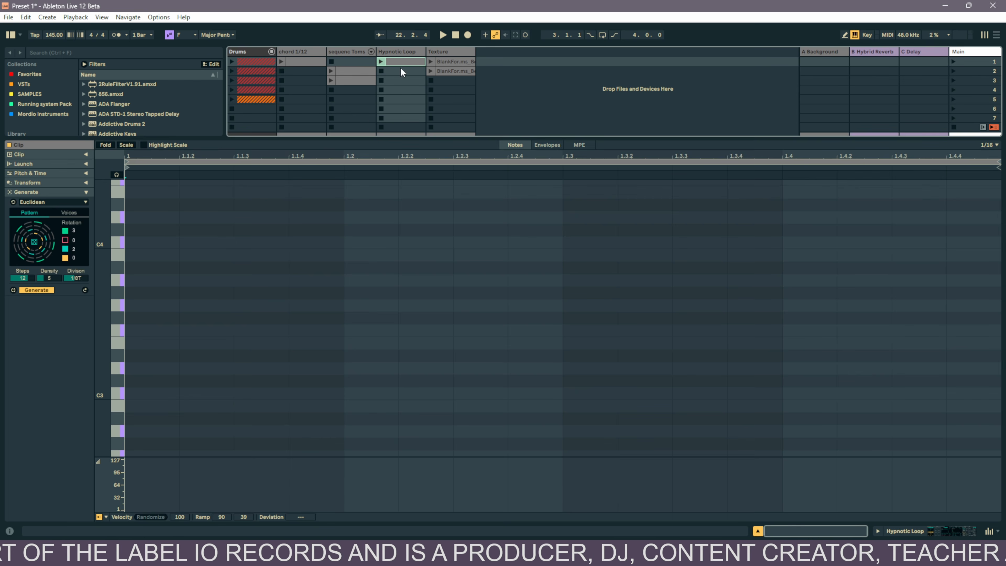
{"action": "double_click", "coordinate": [284, 344]}
{"action": "double_click", "coordinate": [549, 341]}
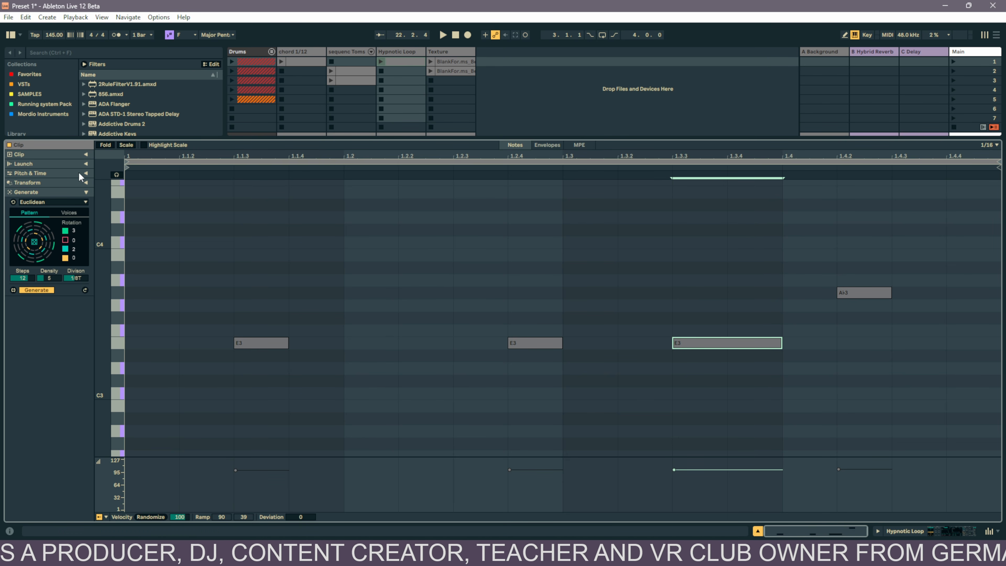
Expand the clip's Launch, Pitch & Time and Transform sections and look through their settings.
{"action": "left_click", "coordinate": [86, 164]}
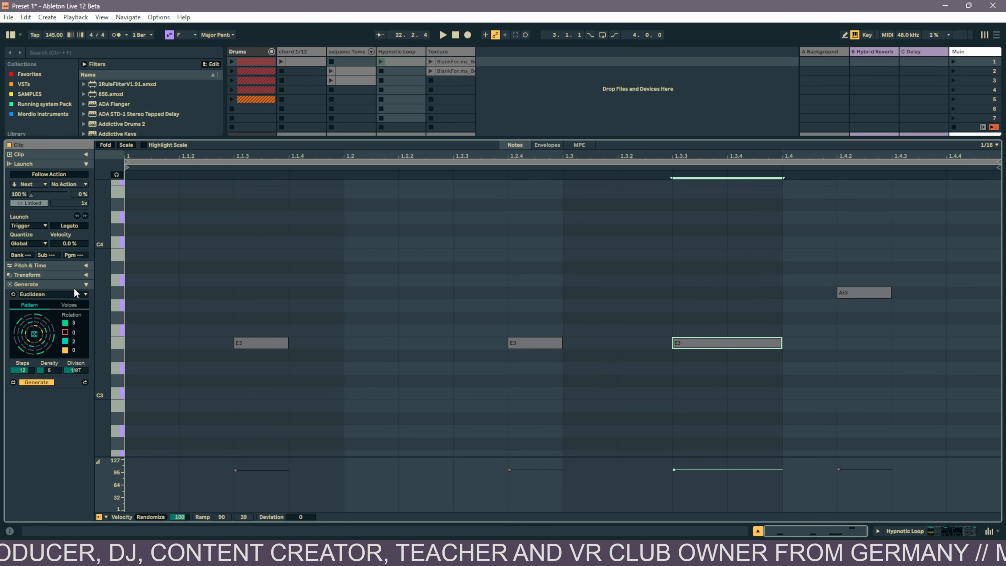
{"action": "left_click", "coordinate": [85, 264]}
{"action": "left_click", "coordinate": [84, 373]}
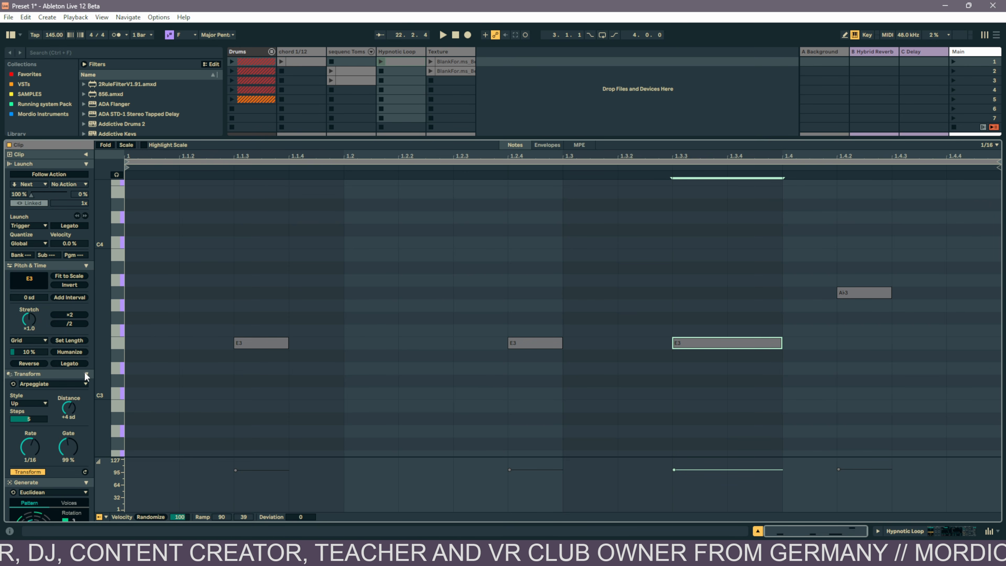
{"action": "scroll", "coordinate": [25, 361], "scroll_direction": "down", "scroll_amount": 3}
{"action": "scroll", "coordinate": [26, 363], "scroll_direction": "up", "scroll_amount": 3}
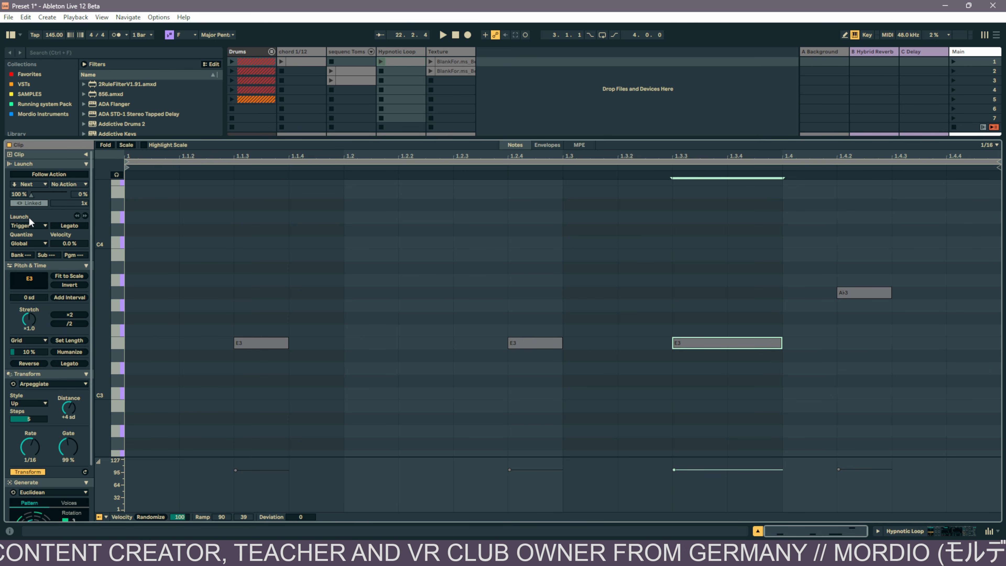
Show the Hypnotic Loop clip's envelopes and choose the MIDI control 2: Breath Controller.
{"action": "left_click", "coordinate": [555, 145]}
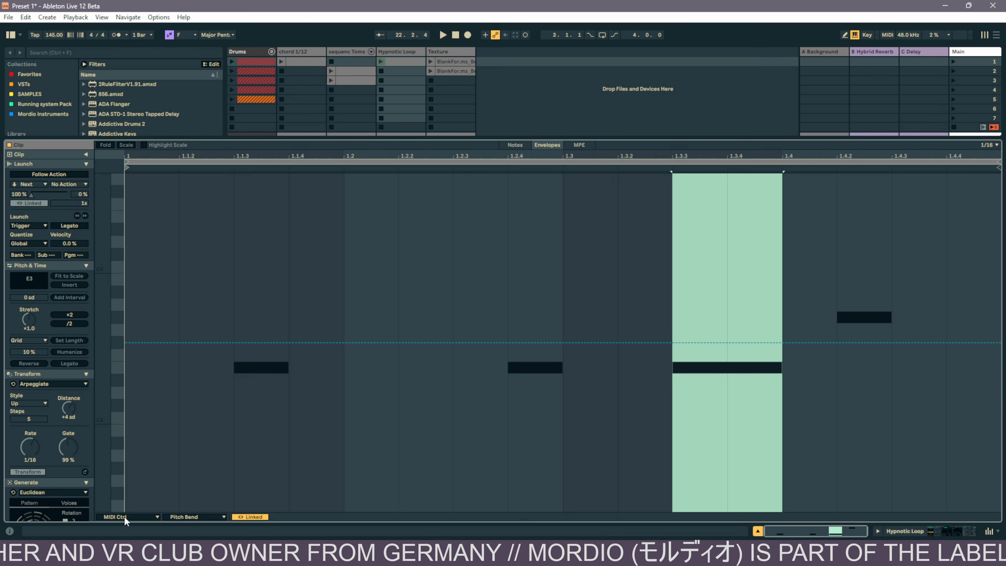
{"action": "left_click", "coordinate": [157, 517]}
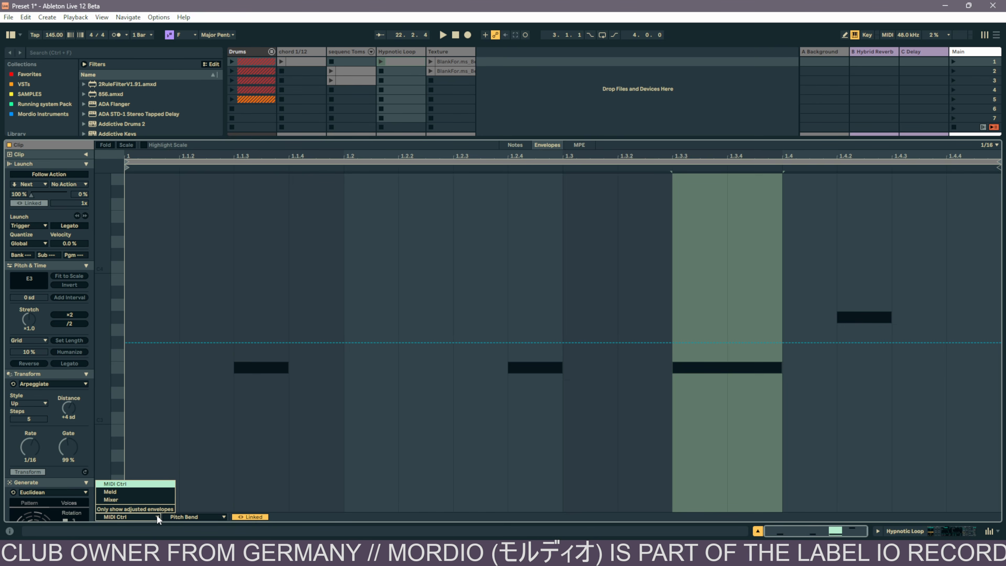
{"action": "left_click", "coordinate": [194, 516]}
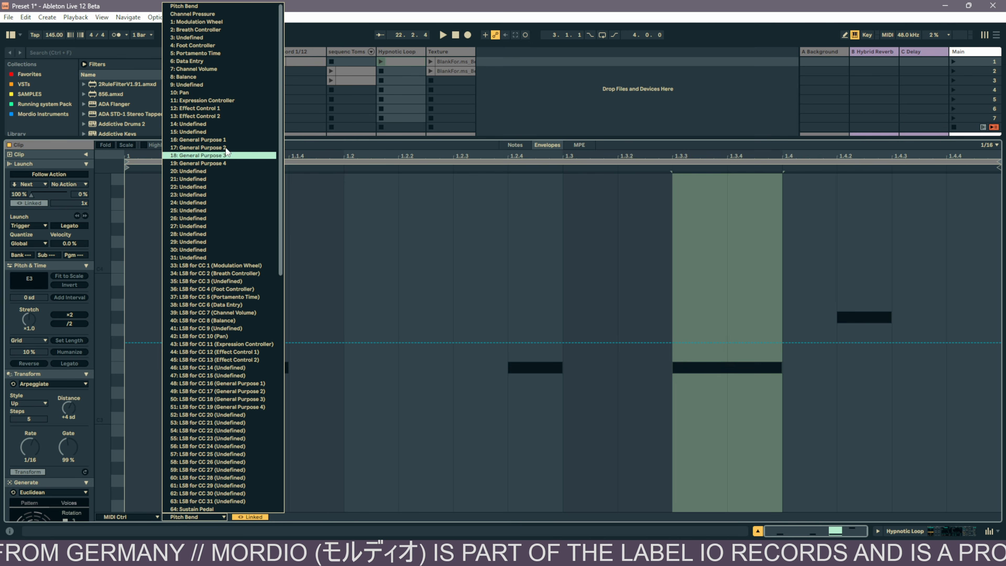
{"action": "left_click", "coordinate": [225, 29]}
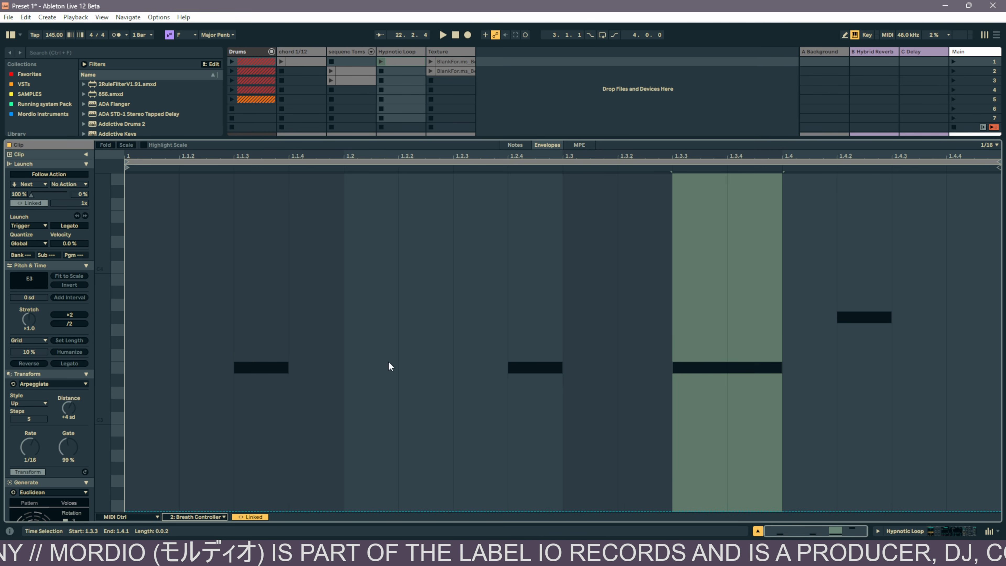
Draw a Breath Controller ramp from 0 just after 1.3.3 to 114 at 1.4 and bend it into a steep late-rising curve.
{"action": "left_click", "coordinate": [678, 510]}
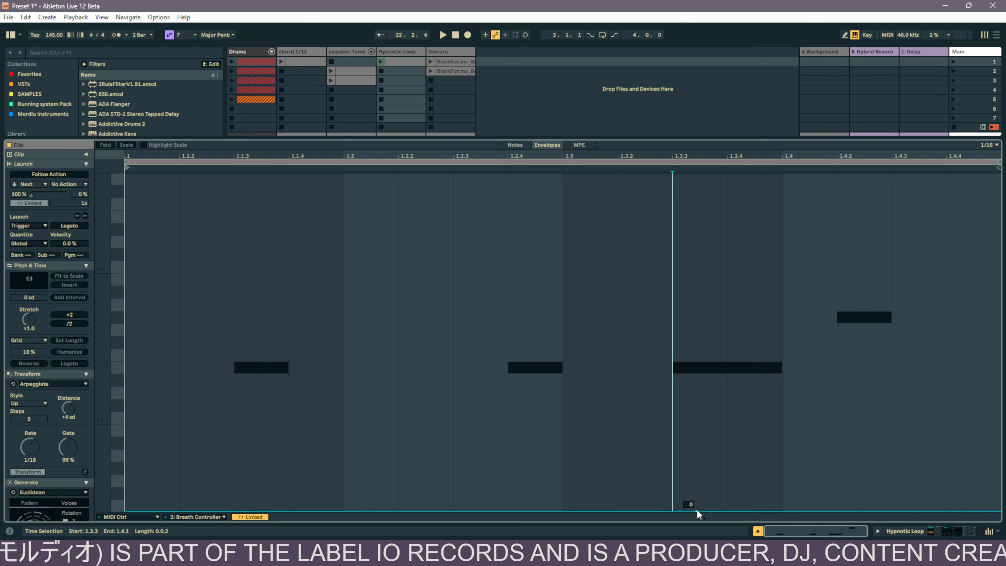
{"action": "left_click_drag", "start_coordinate": [697, 511], "coordinate": [783, 207]}
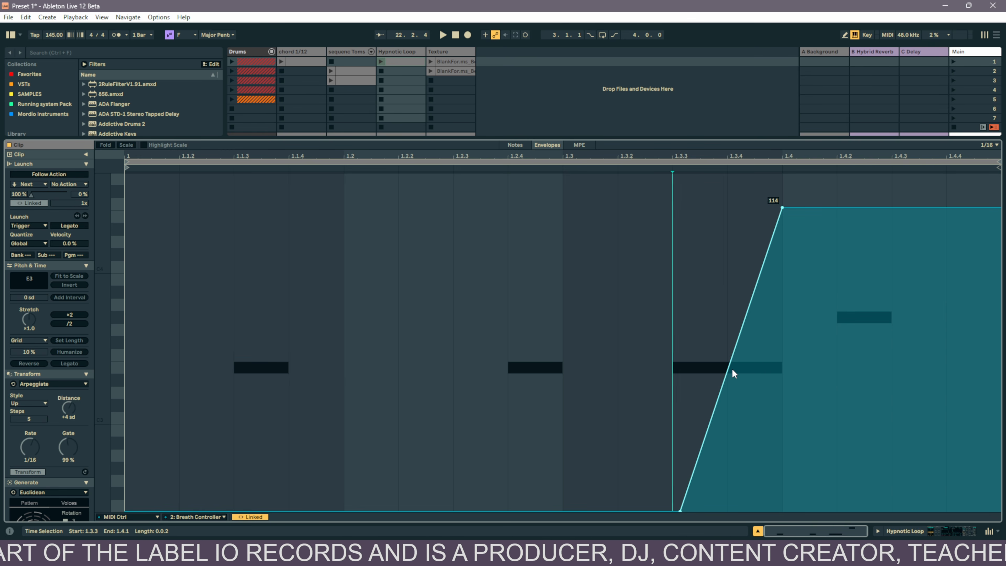
{"action": "left_click_drag", "start_coordinate": [732, 368], "coordinate": [731, 466]}
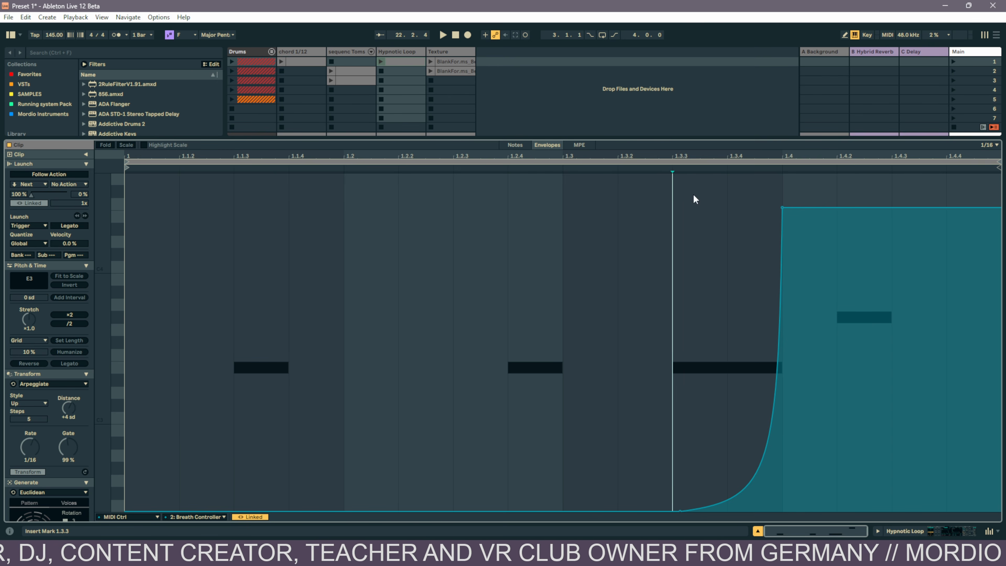
Compare the clip's notes with its envelope and reshape the Breath Controller ramp into a gentler curve.
{"action": "left_click", "coordinate": [516, 145]}
{"action": "left_click", "coordinate": [547, 144]}
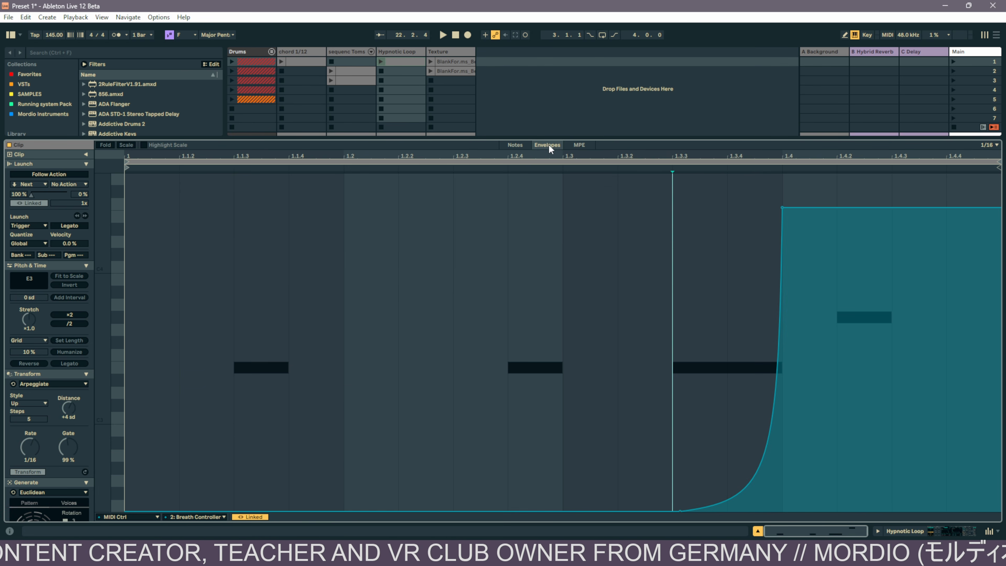
{"action": "left_click", "coordinate": [519, 145]}
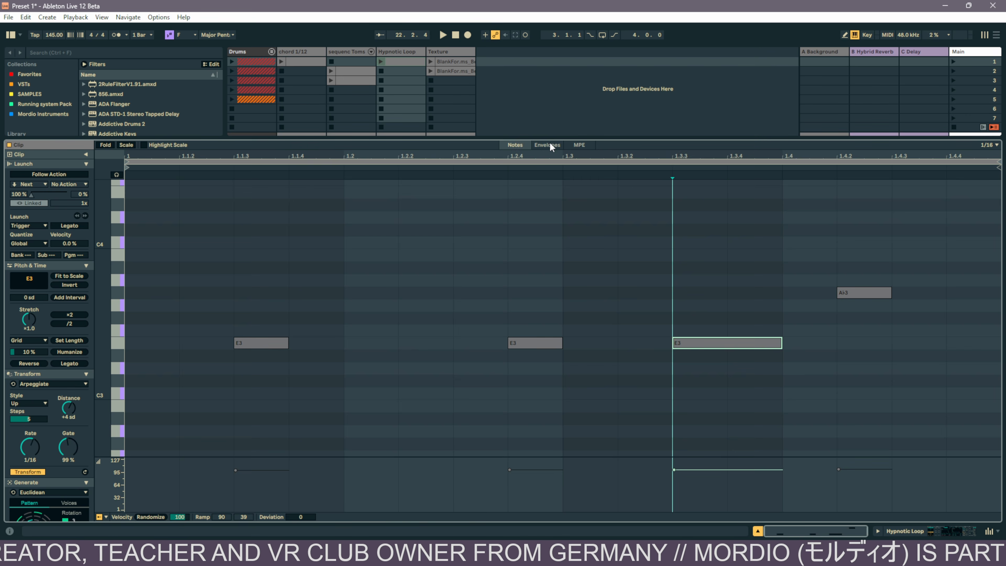
{"action": "left_click", "coordinate": [547, 144]}
{"action": "left_click_drag", "start_coordinate": [763, 428], "coordinate": [763, 365]}
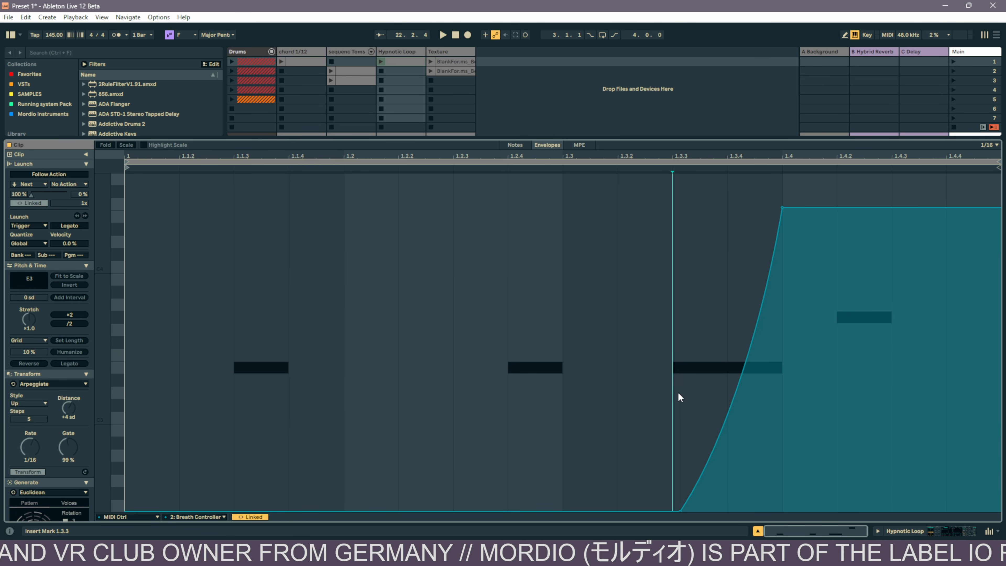
Copy the Breath Controller envelope section from 1.3.3 to 1.4.1 and paste it near 1.1.3.
{"action": "left_click_drag", "start_coordinate": [662, 391], "coordinate": [784, 397]}
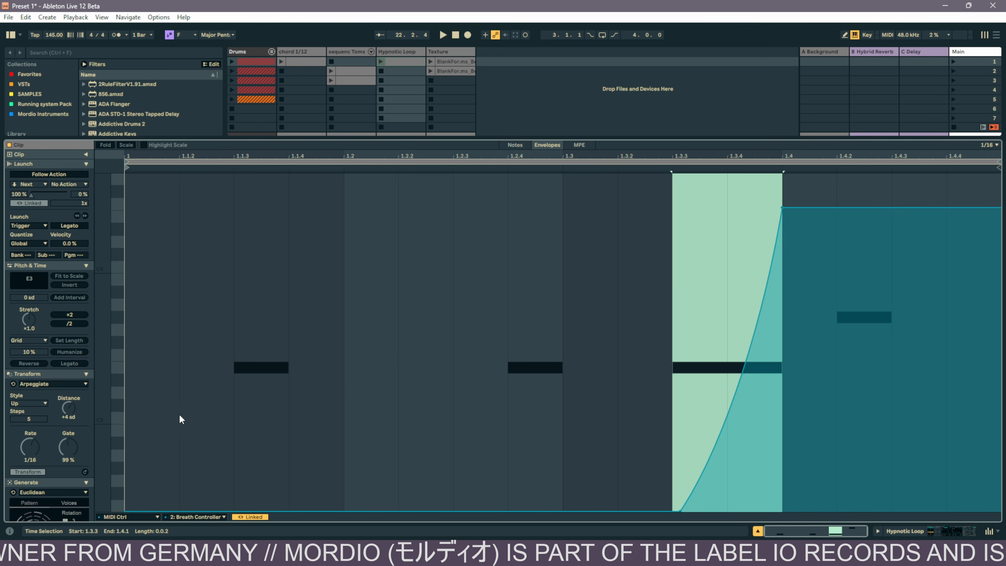
{"action": "left_click", "coordinate": [223, 436]}
{"action": "key", "text": "ctrl+v"}
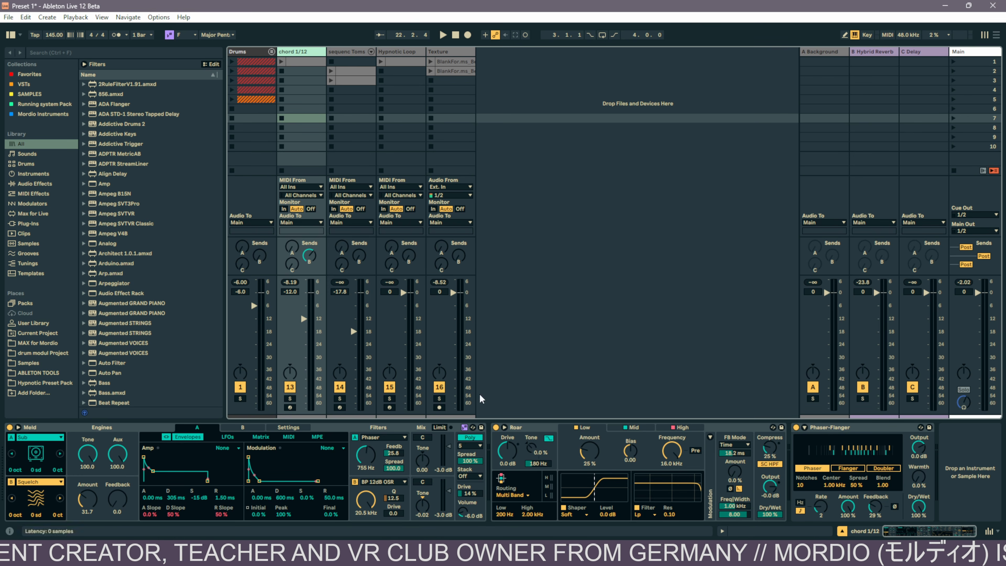
Launch scenes 1 to 5 one after another to audition their clip combinations.
{"action": "left_click", "coordinate": [953, 62]}
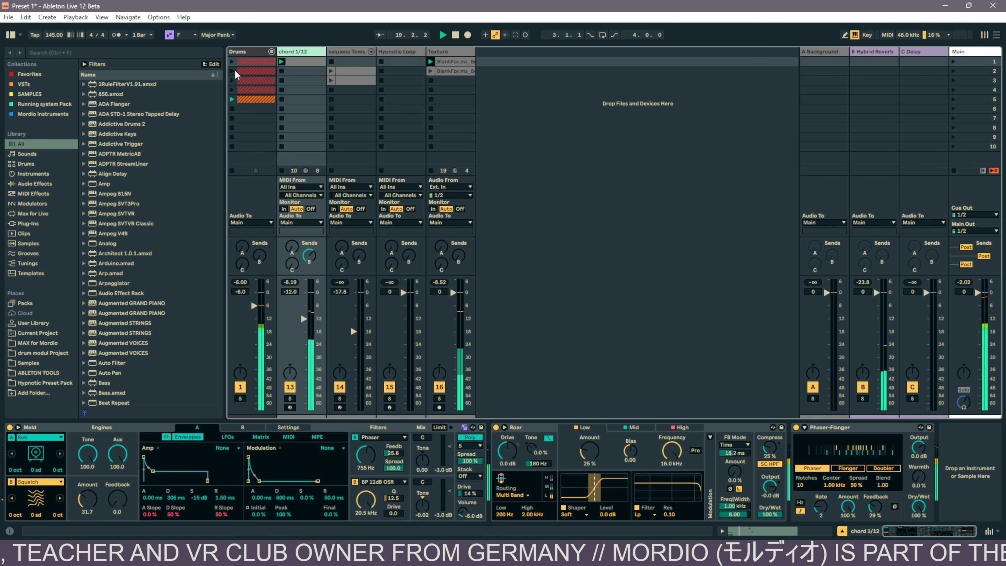
{"action": "left_click", "coordinate": [954, 71]}
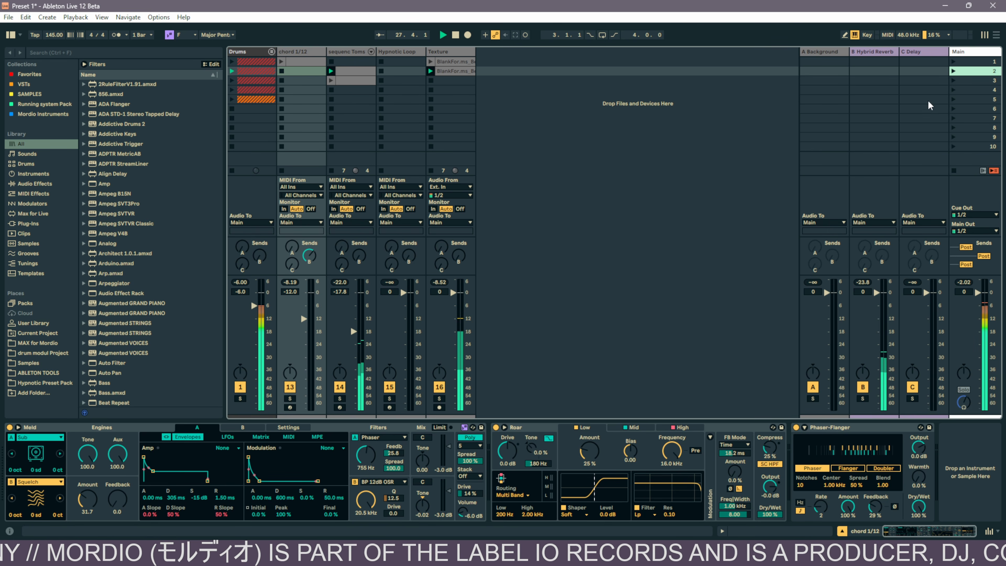
{"action": "left_click", "coordinate": [954, 80]}
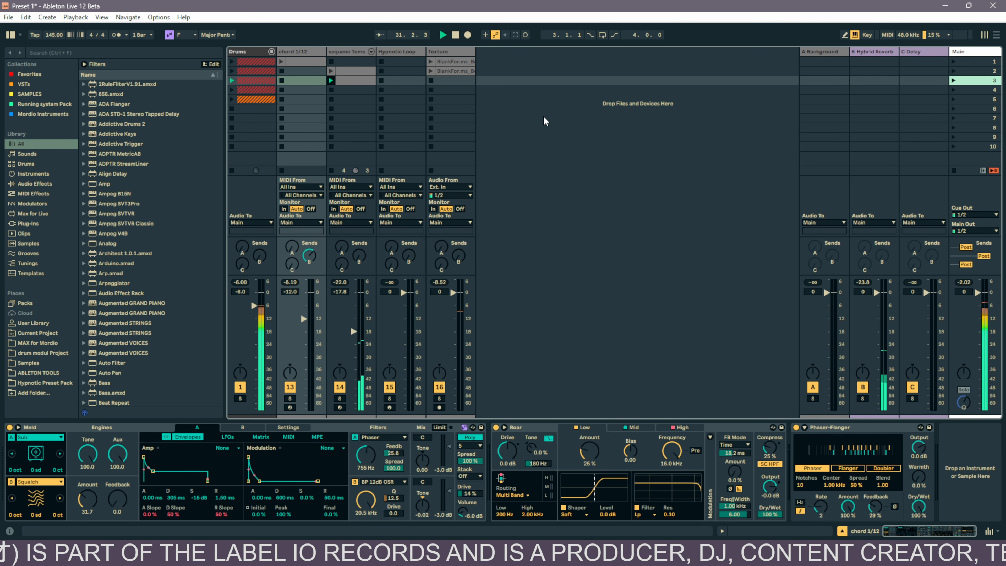
{"action": "left_click", "coordinate": [954, 90]}
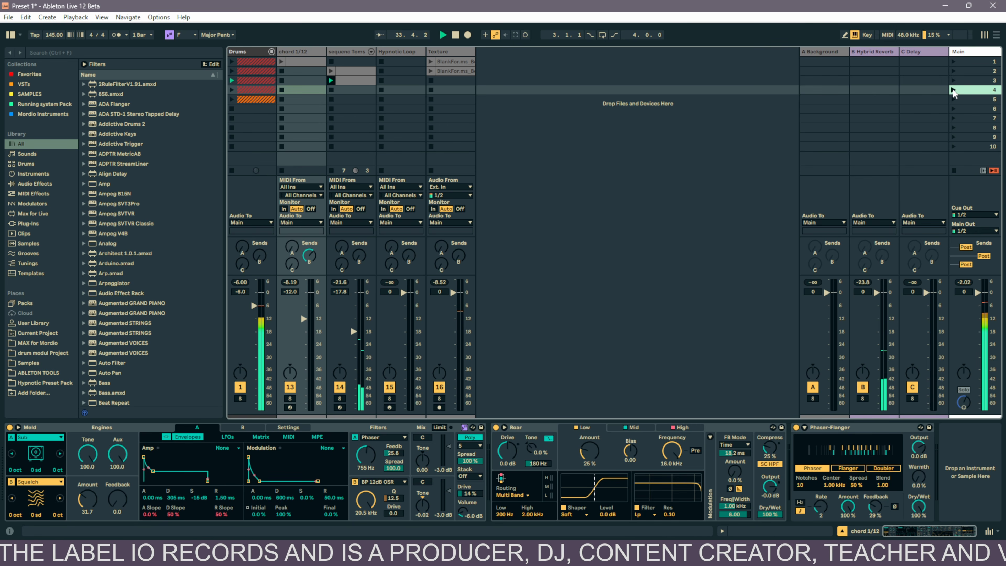
{"action": "left_click", "coordinate": [953, 90]}
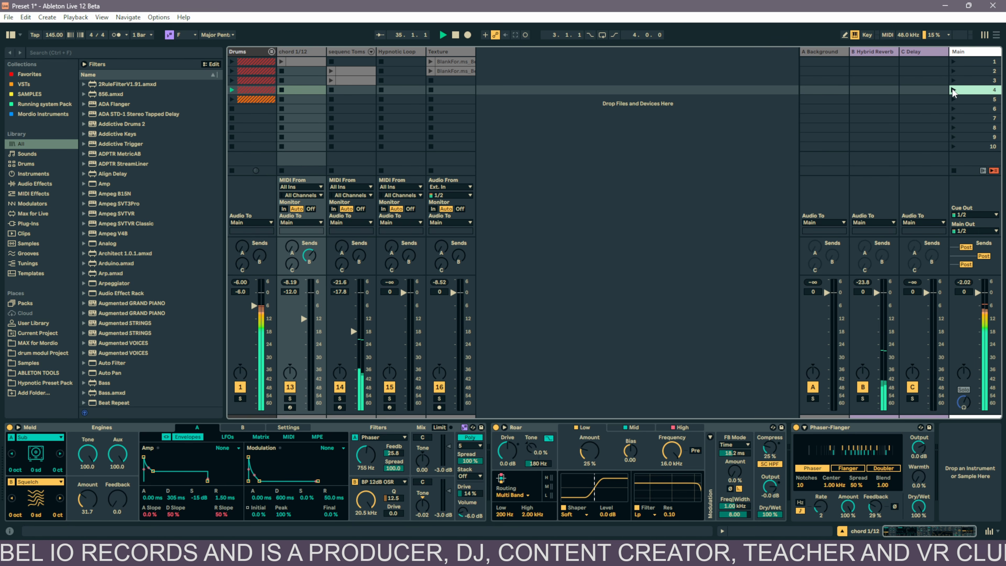
{"action": "left_click", "coordinate": [954, 100]}
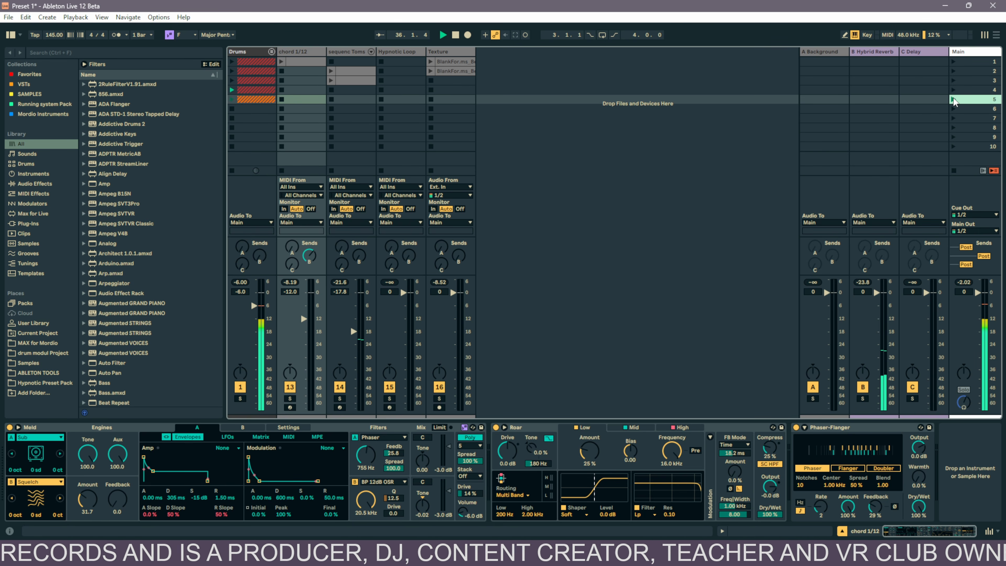